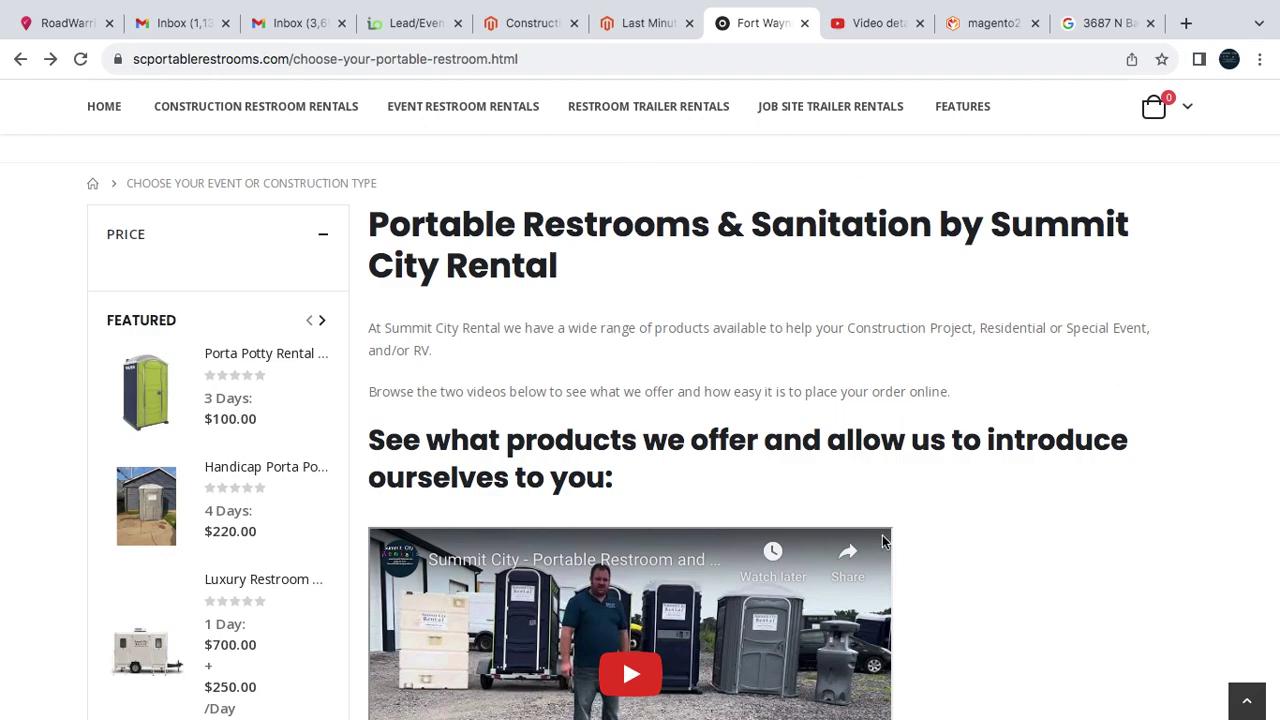
- Scroll past the videos to the five portable restroom rentals with RENT buttons
scroll(966, 557, up, 2)
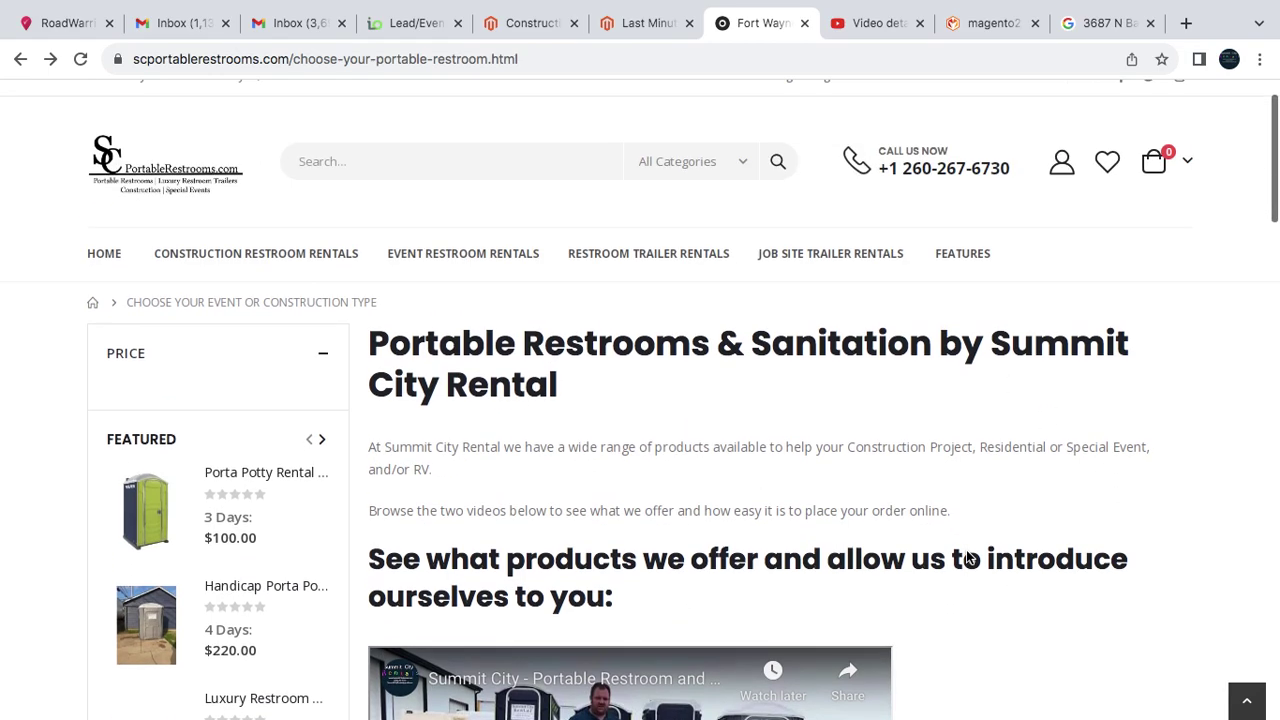
scroll(966, 557, down, 3)
scroll(966, 557, down, 2)
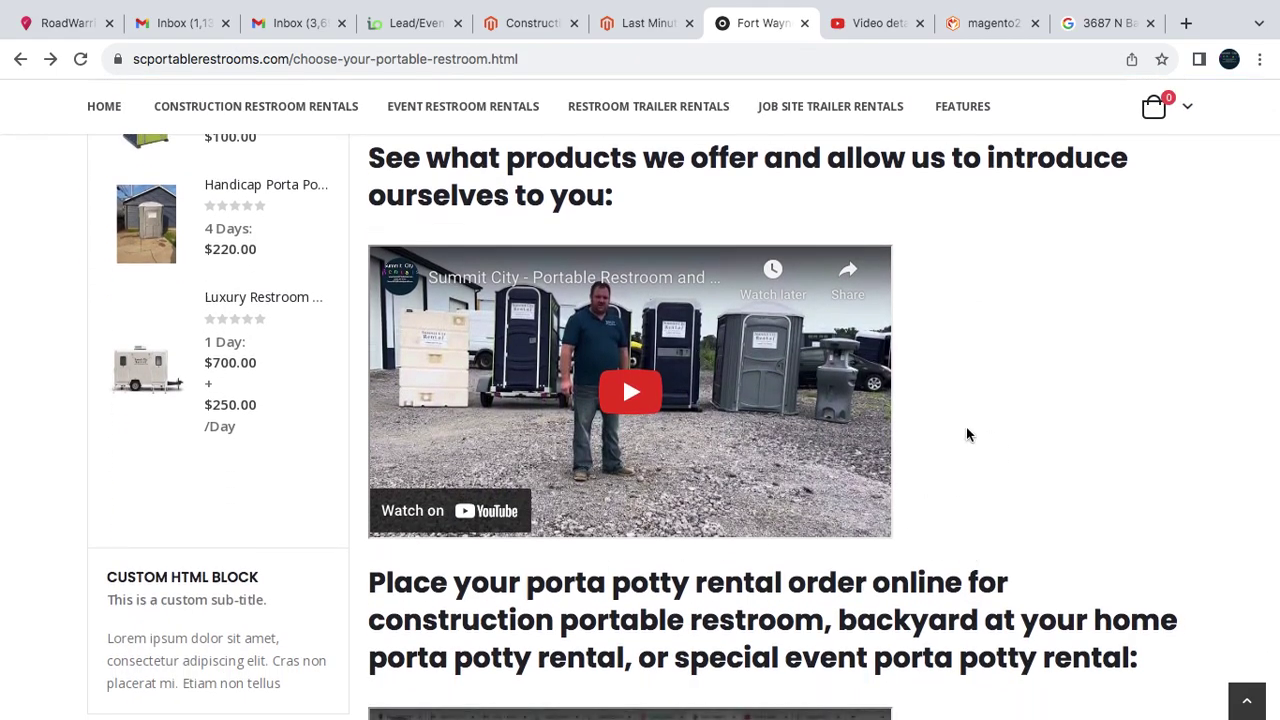
scroll(967, 435, down, 8)
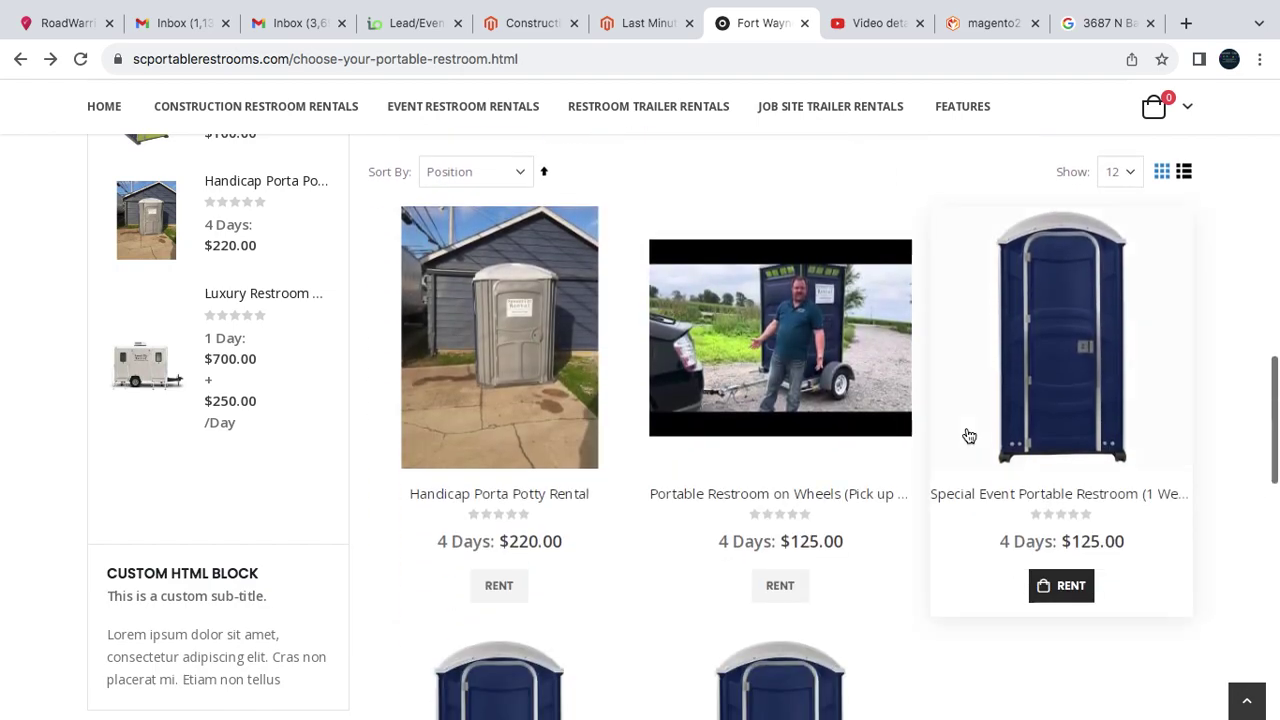
scroll(969, 436, down, 1)
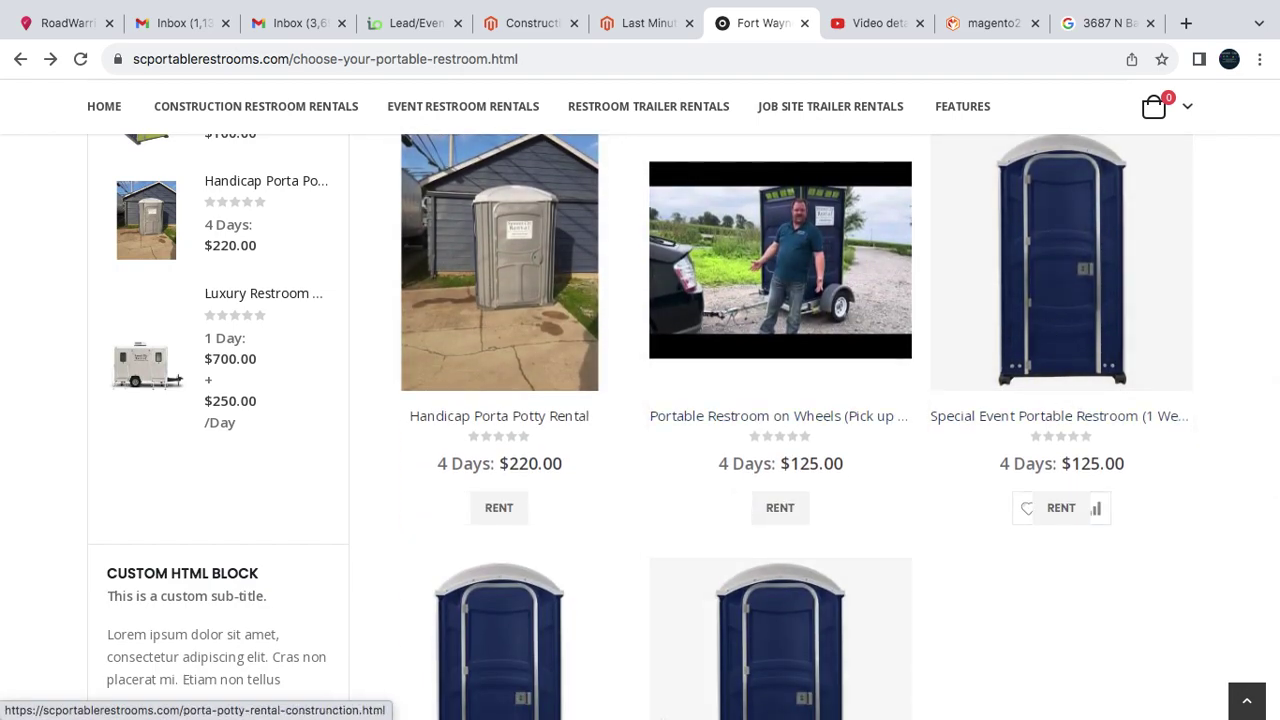
scroll(1166, 506, down, 1)
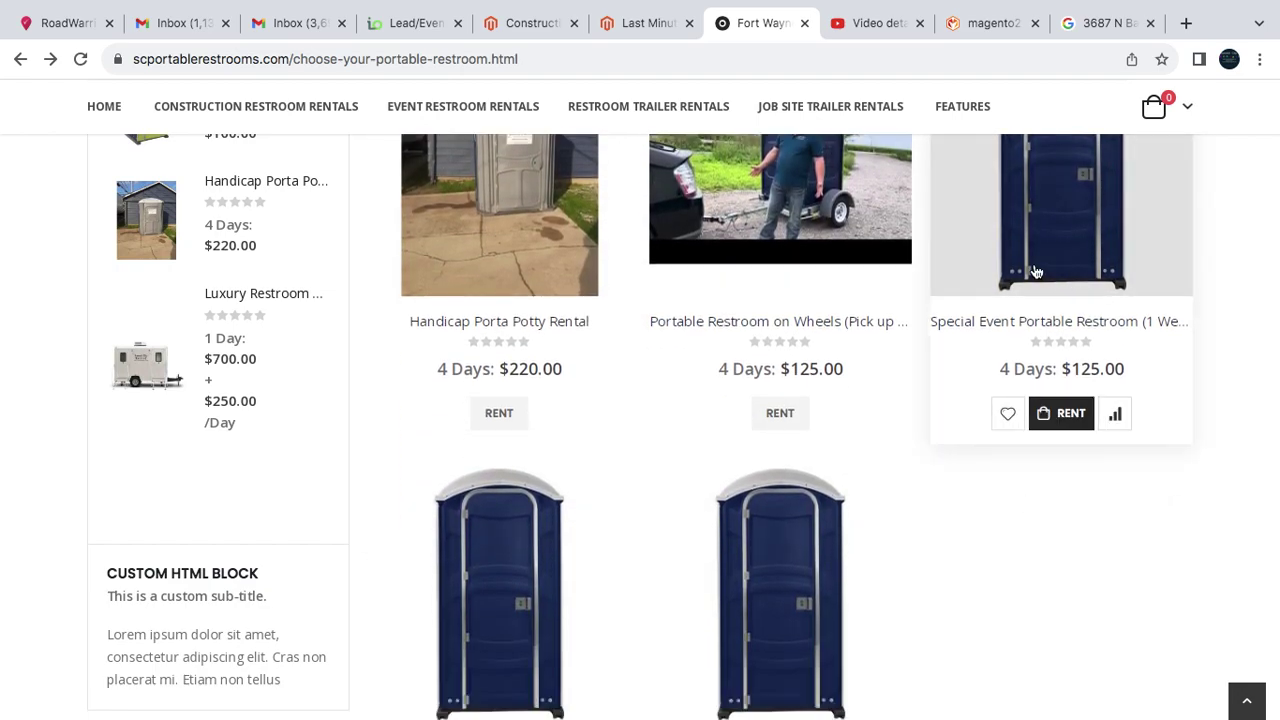
scroll(680, 614, down, 2)
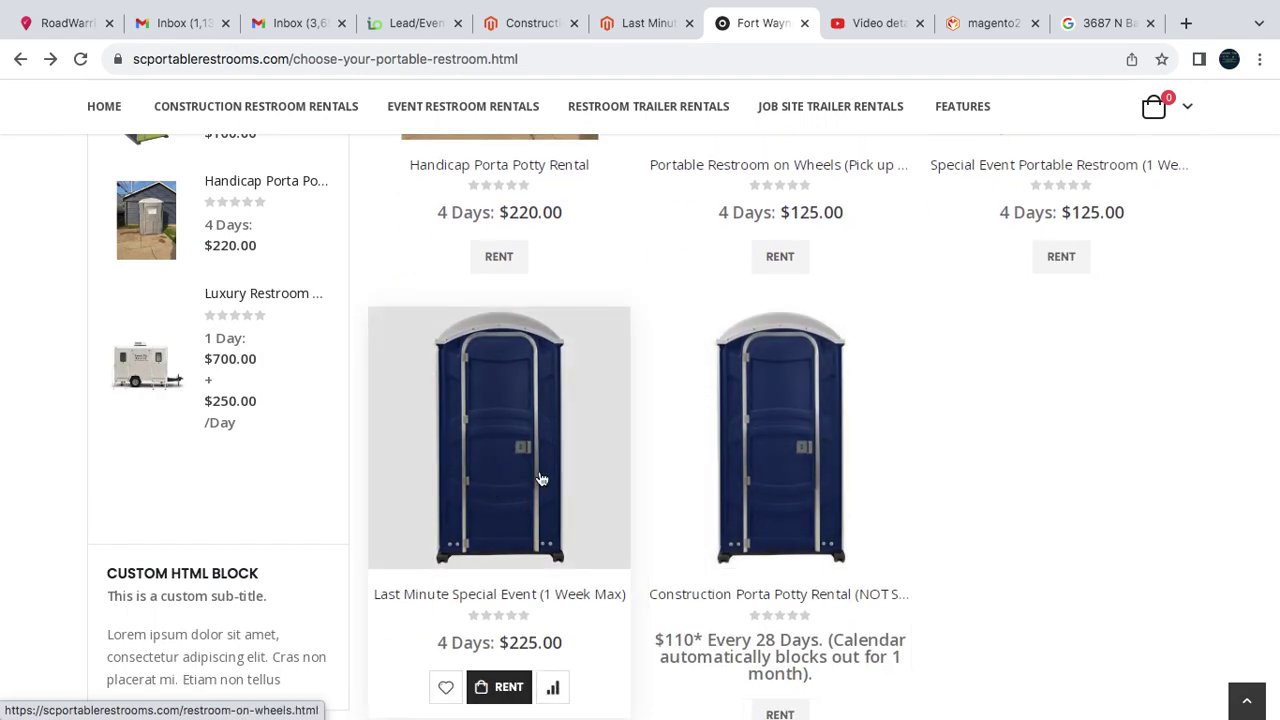
scroll(921, 328, up, 2)
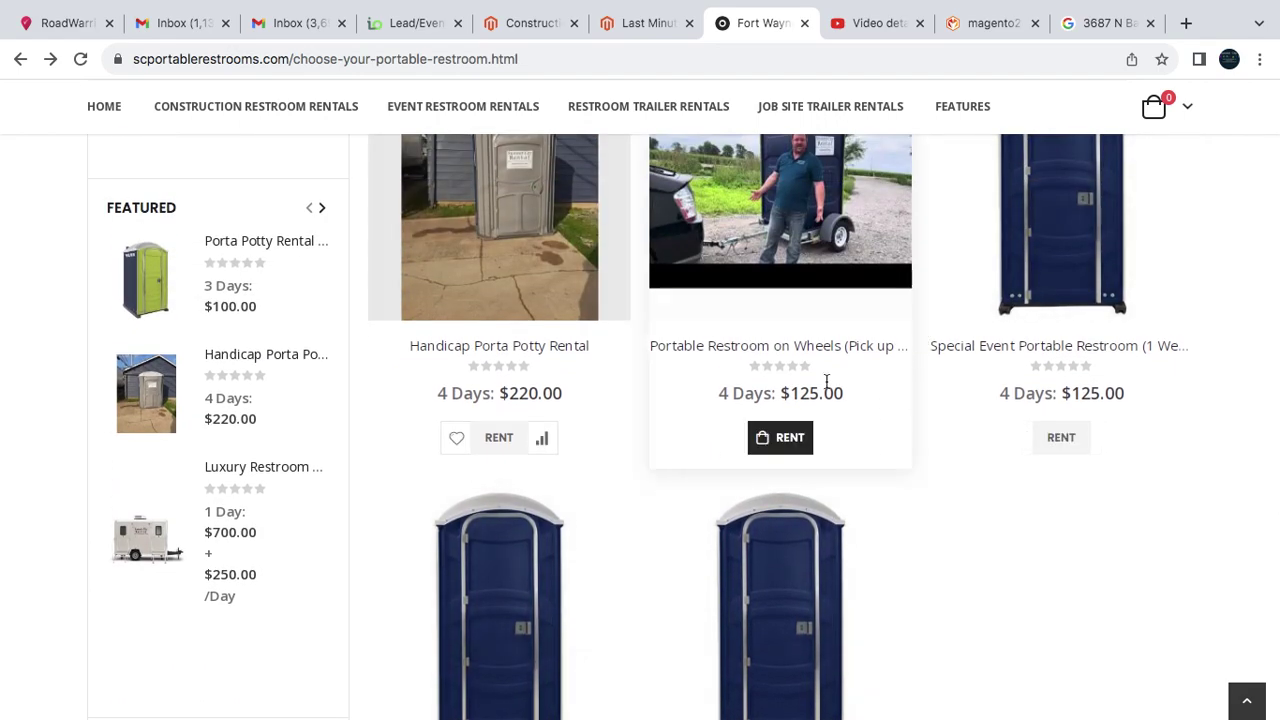
- Open the Special Event Portable Restroom (1 Week Max) product and dismiss the Attention dialog
click(1064, 248)
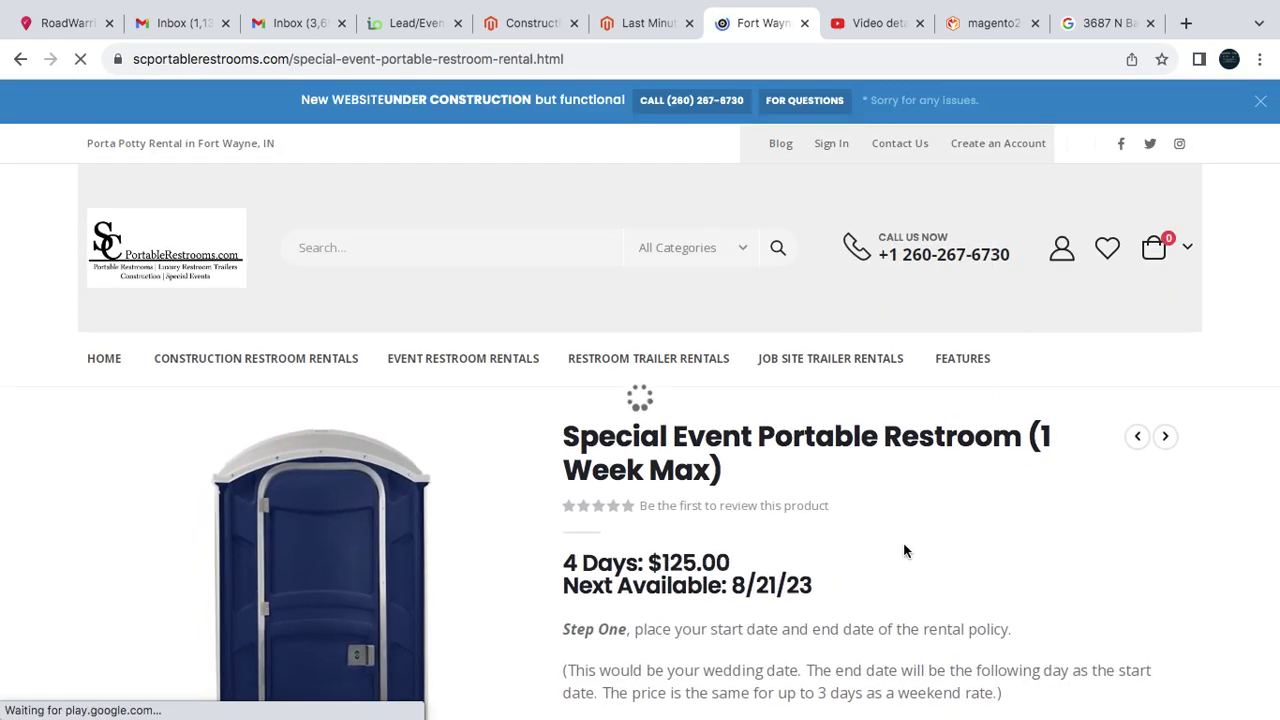
scroll(905, 559, down, 7)
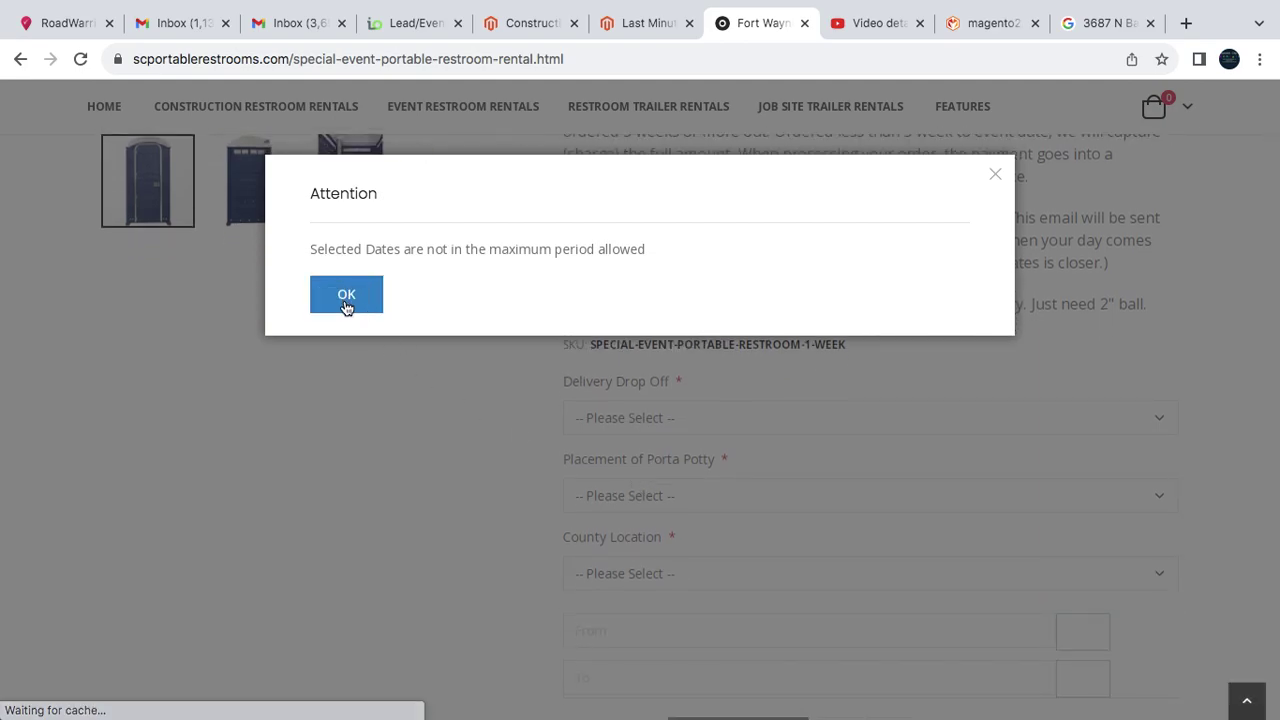
click(348, 300)
scroll(669, 440, down, 1)
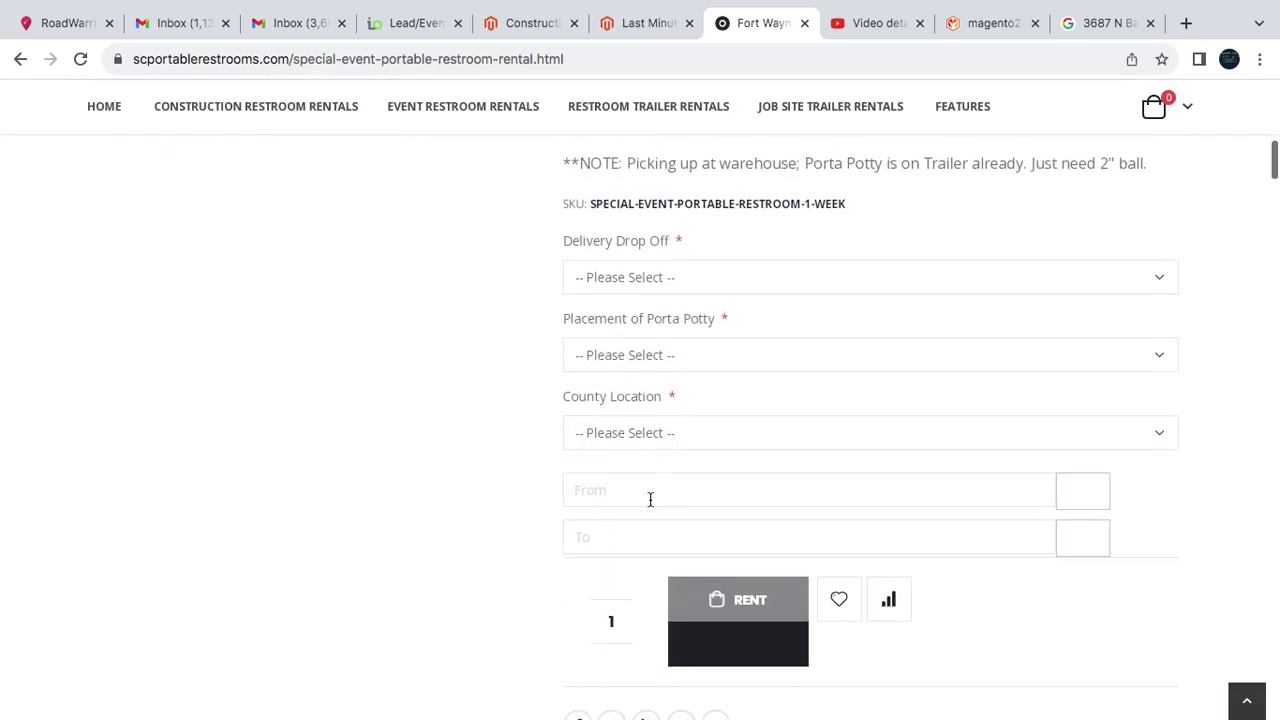
- Set the rental dates from 08/25/2023 to 08/28/2023
click(650, 499)
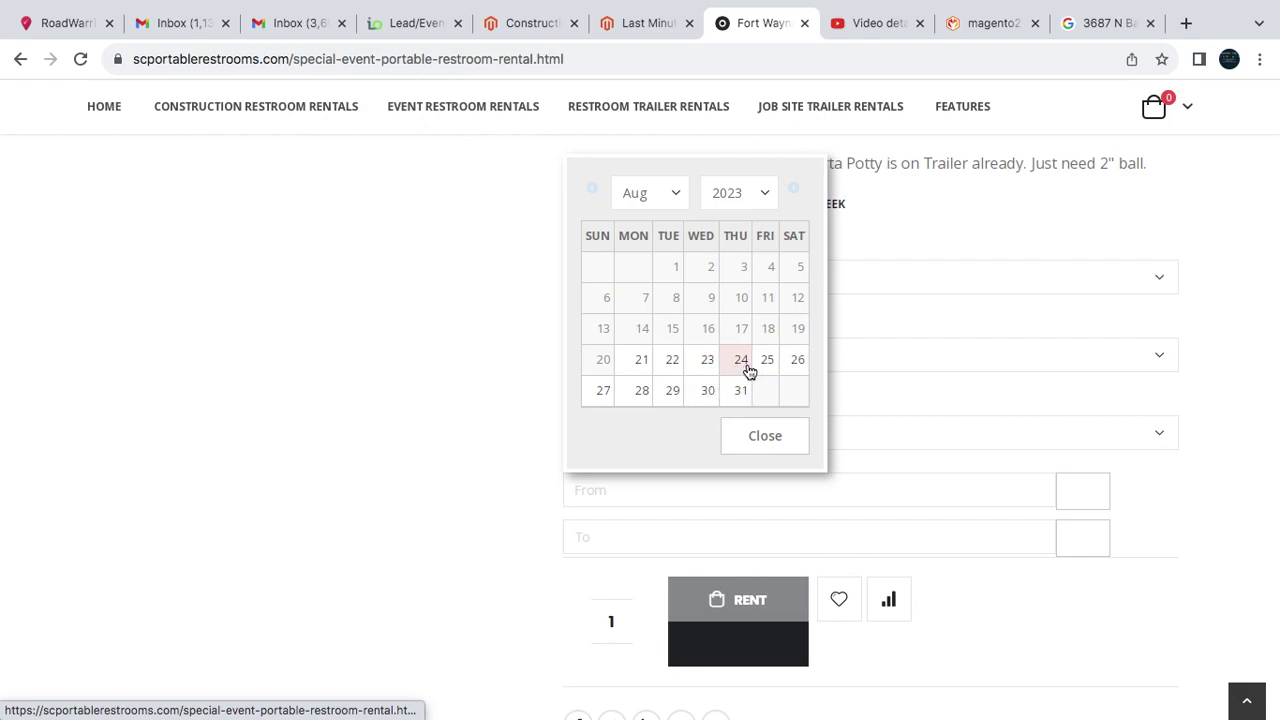
click(766, 360)
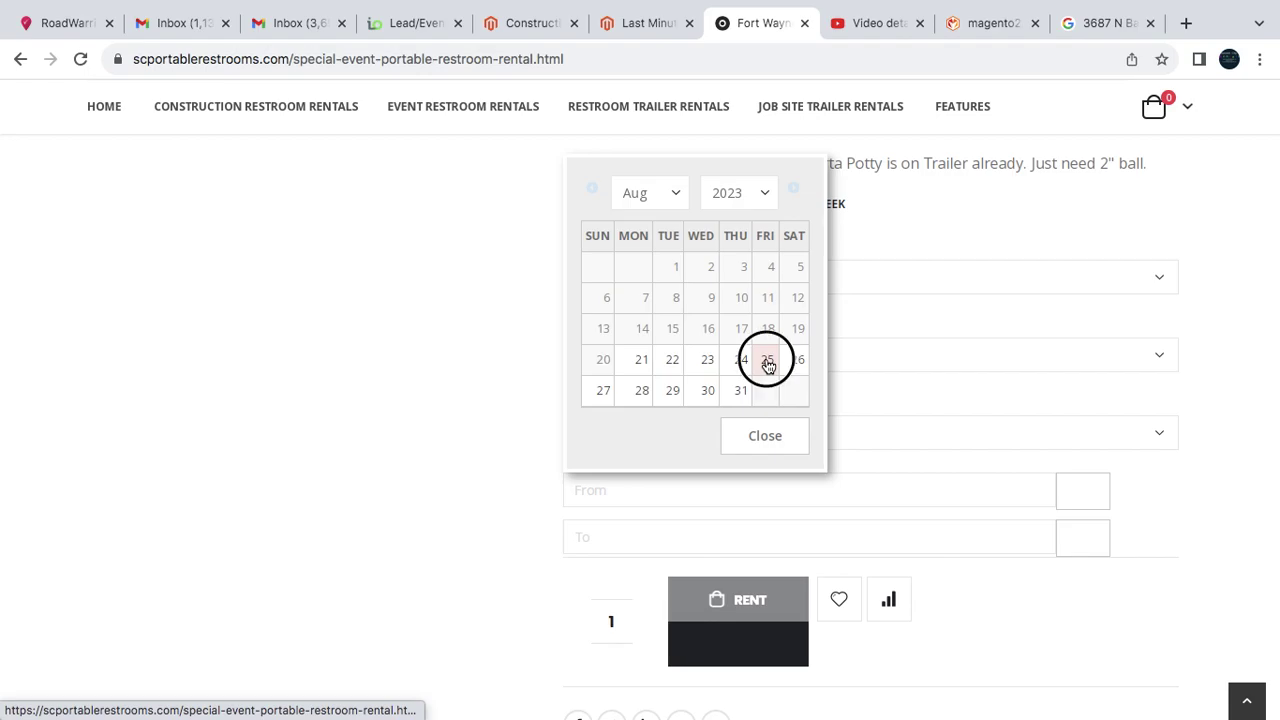
click(655, 540)
click(634, 442)
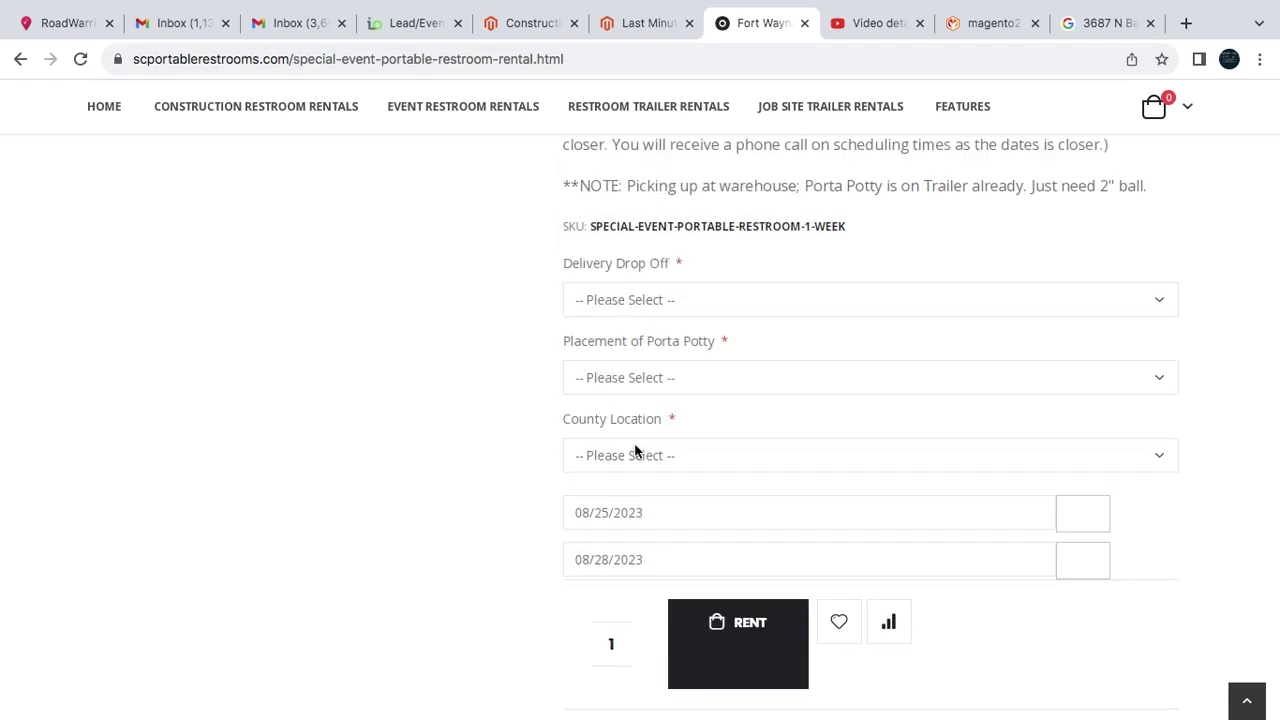
scroll(573, 432, up, 7)
scroll(573, 432, down, 2)
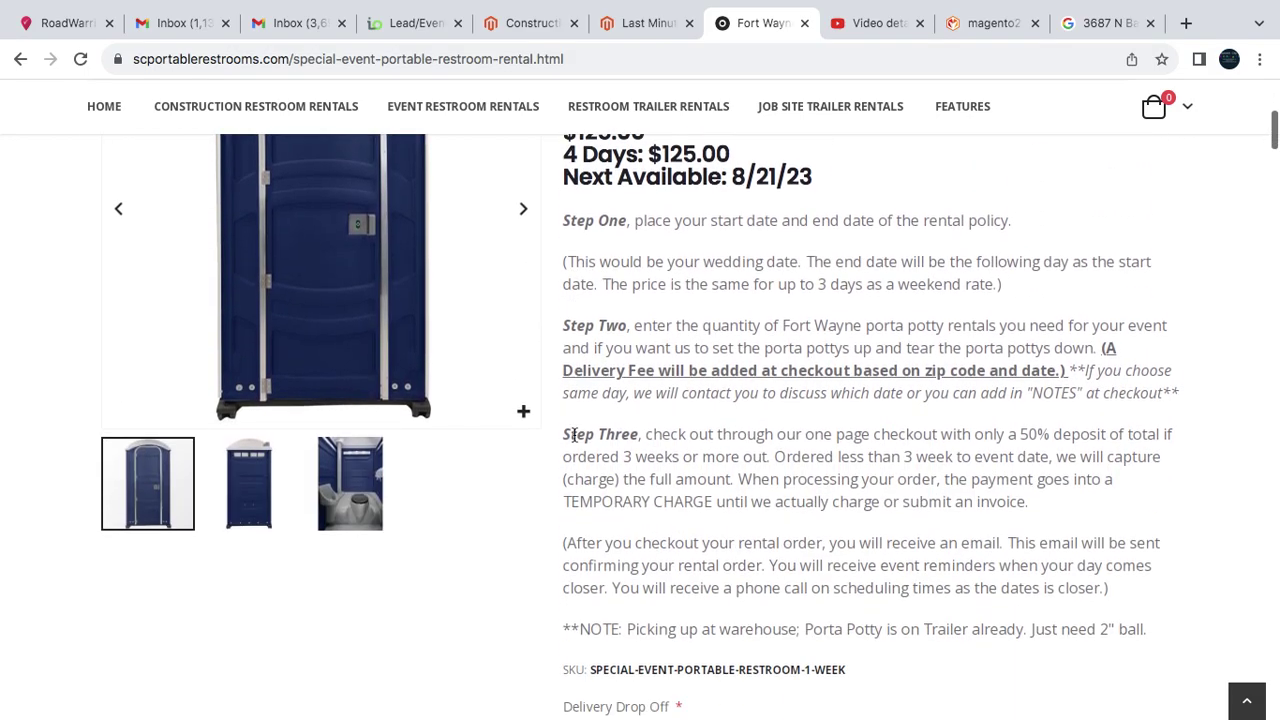
scroll(573, 434, down, 4)
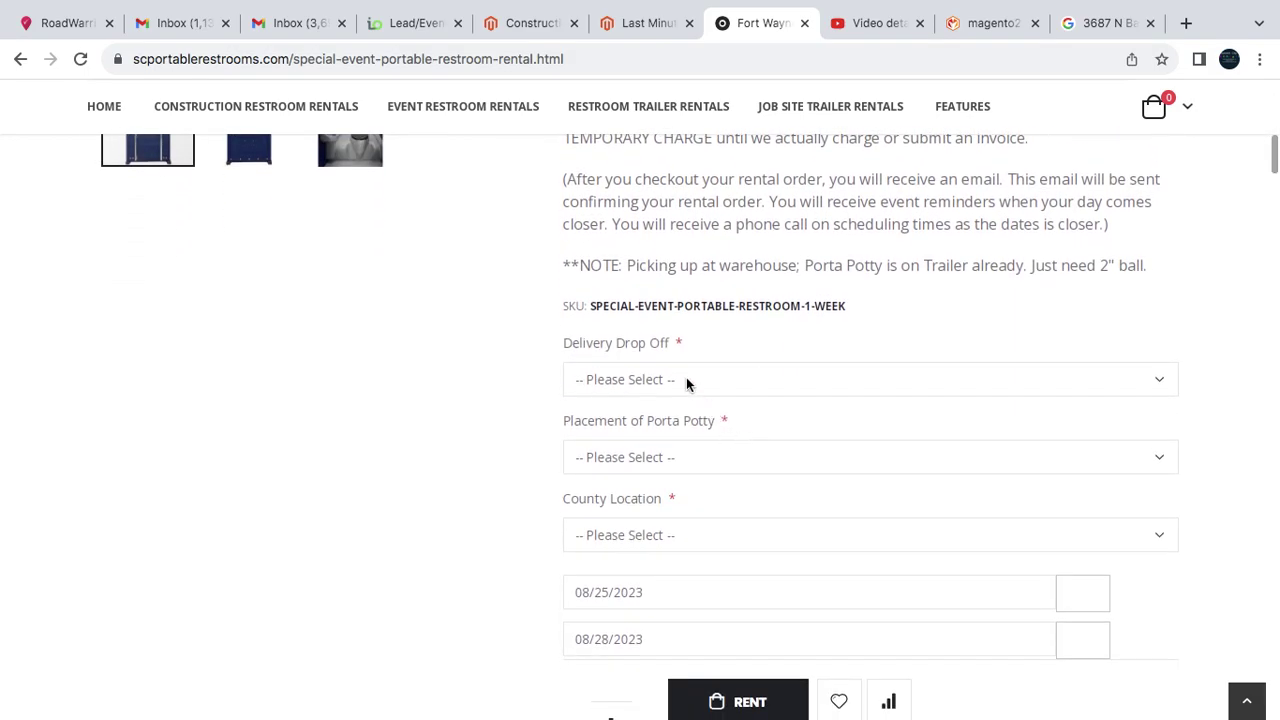
- Choose 'Delivery Added @ Checkout (One time fee)', leaving Placement unselected, and open County Location
click(686, 379)
click(686, 394)
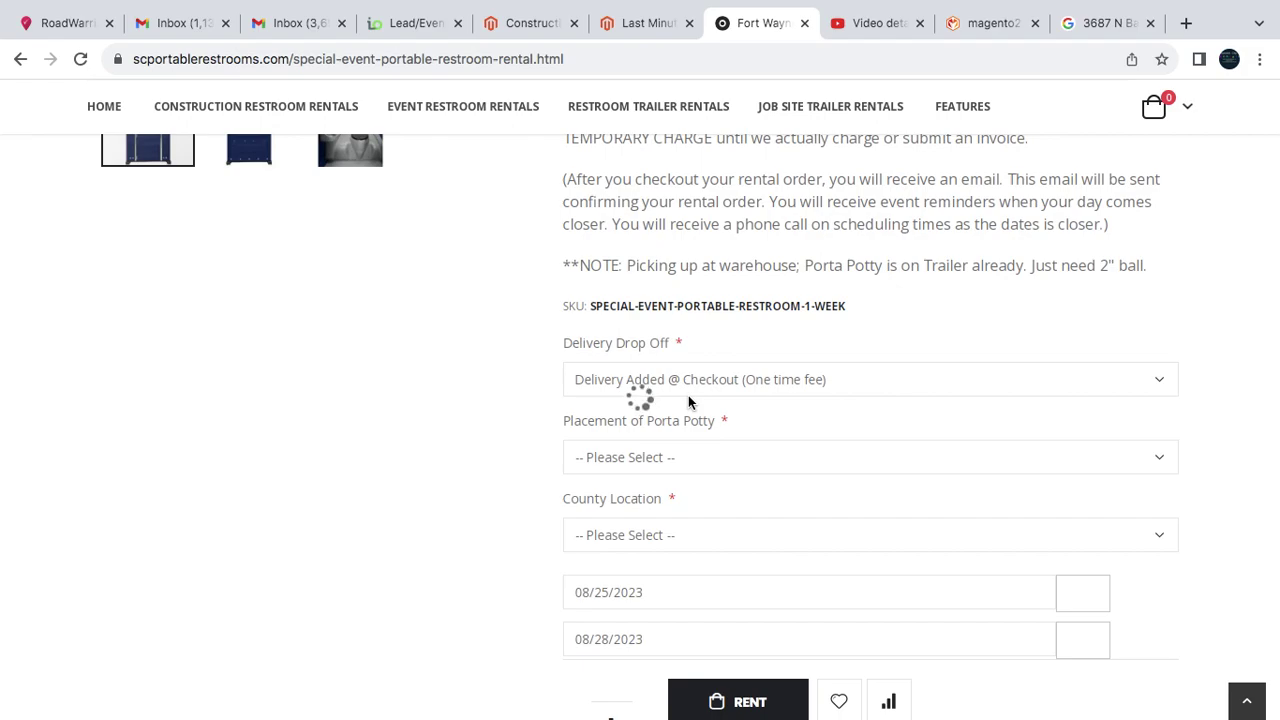
scroll(687, 400, down, 1)
click(651, 403)
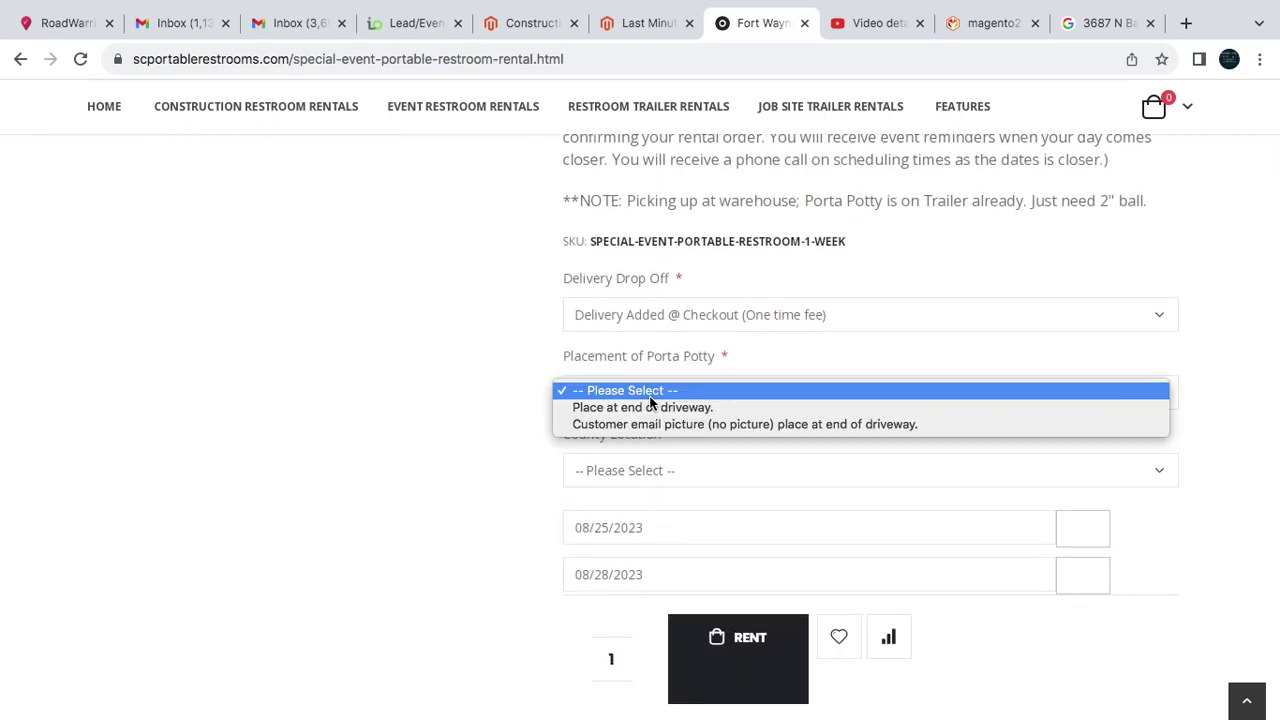
click(775, 424)
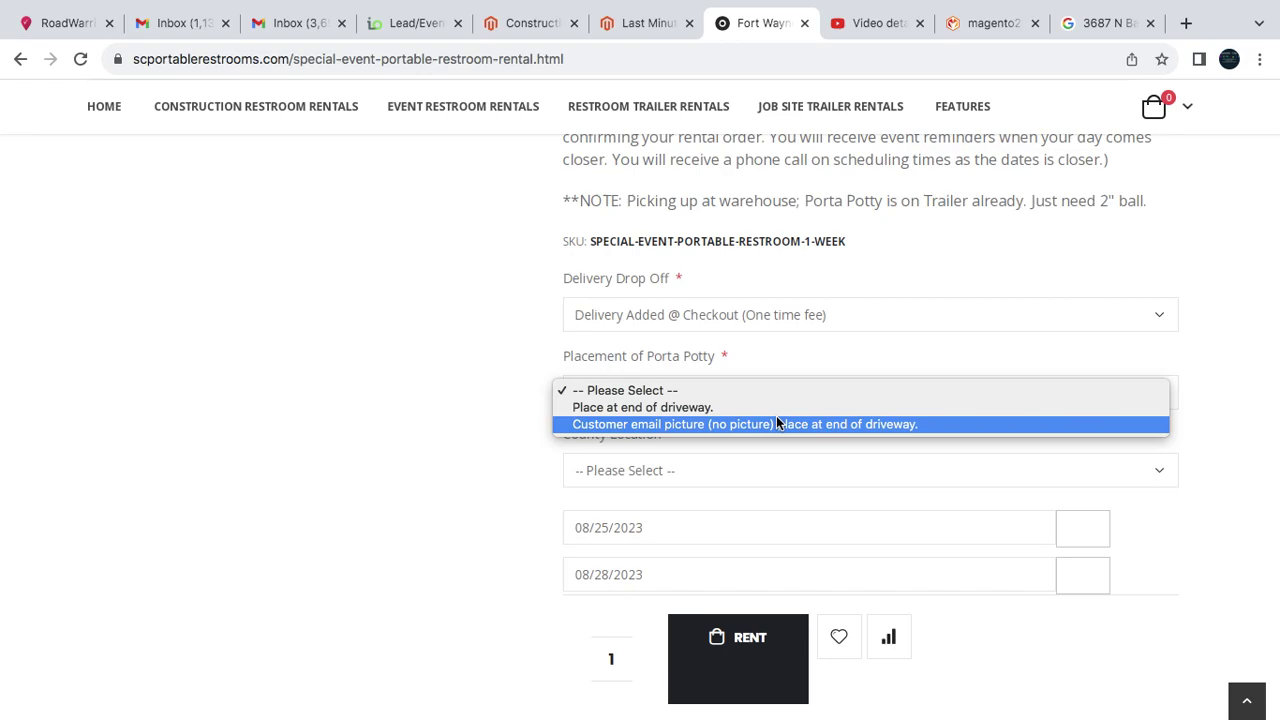
click(455, 440)
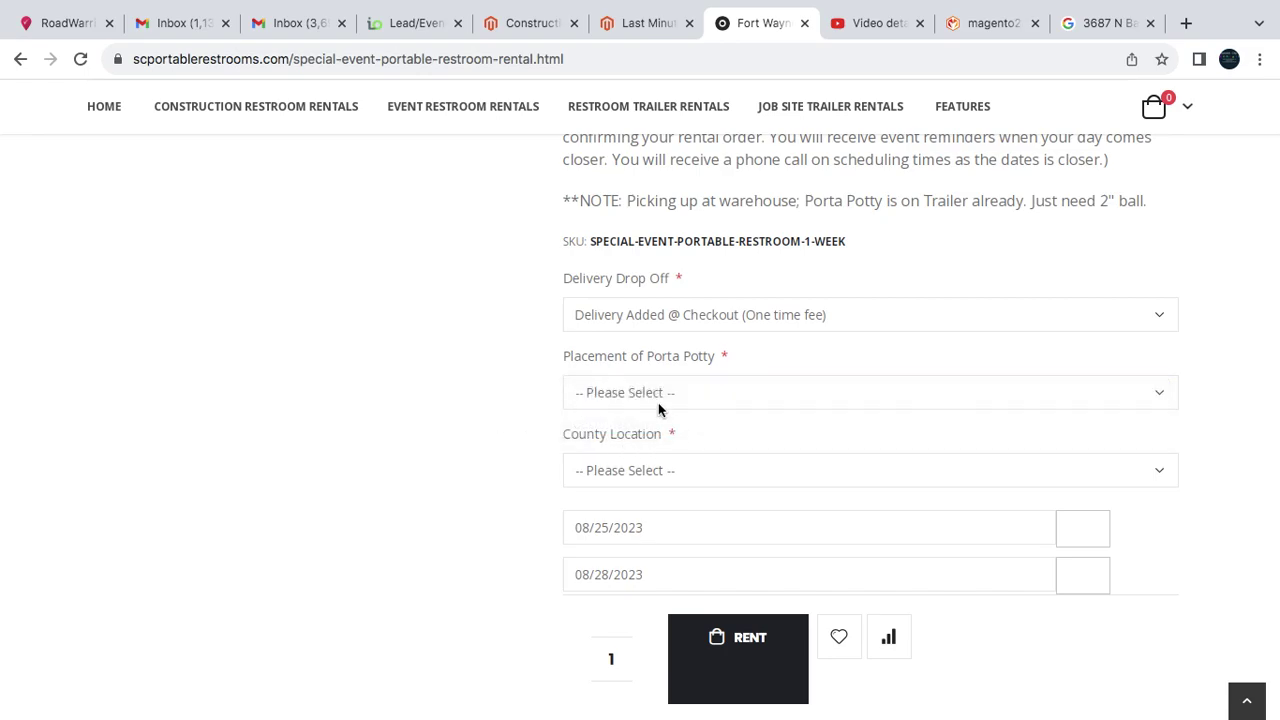
click(659, 476)
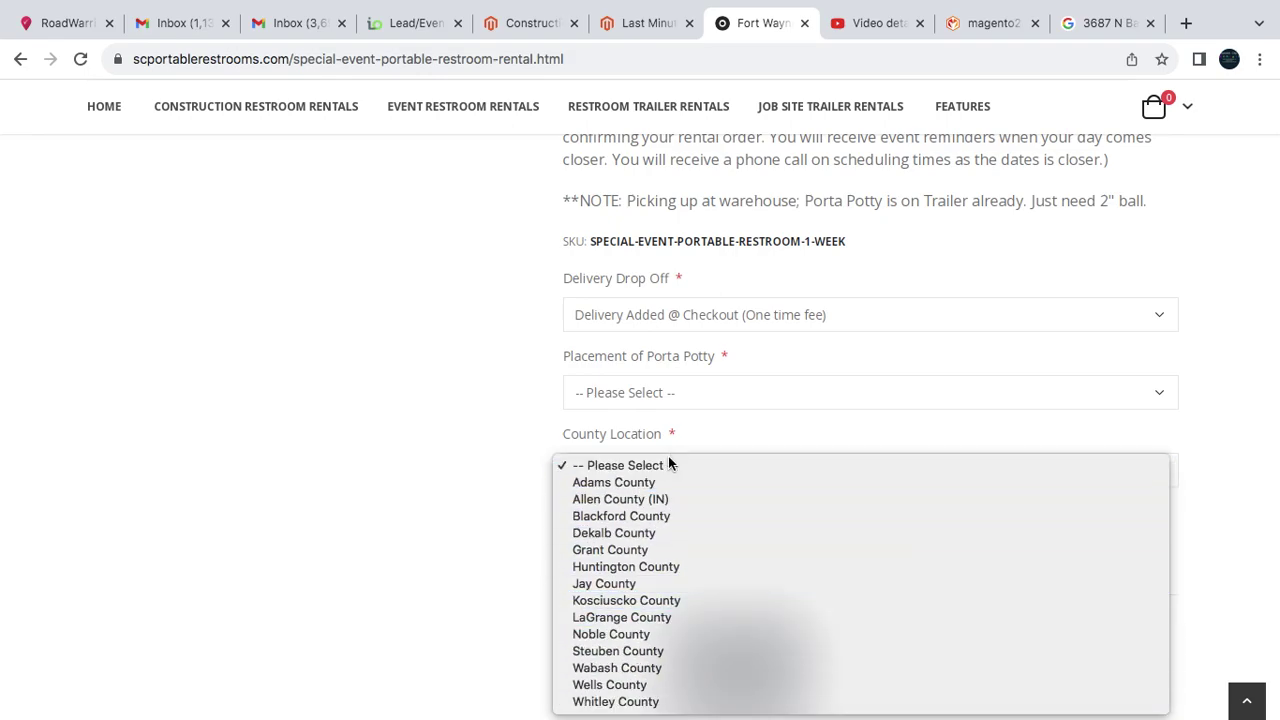
- Pick Kosciusko County, change it to Allen County (IN), then return to the rentals list
click(666, 600)
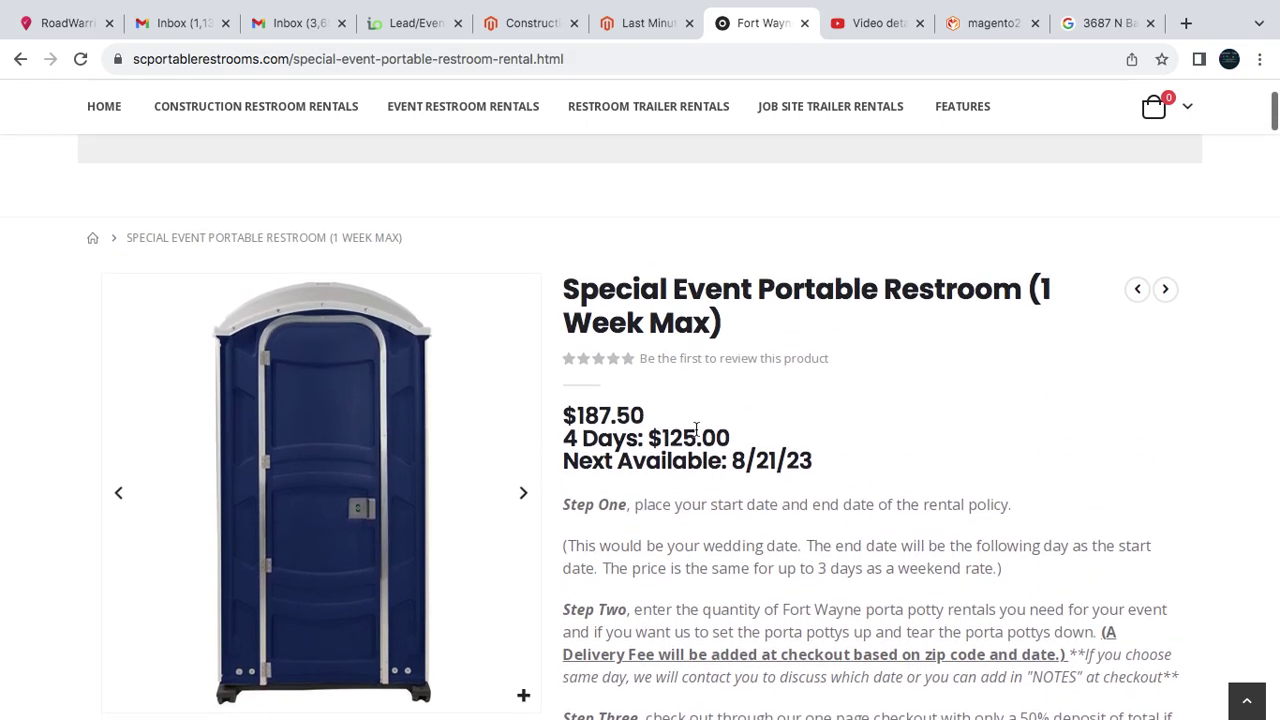
scroll(771, 487, down, 8)
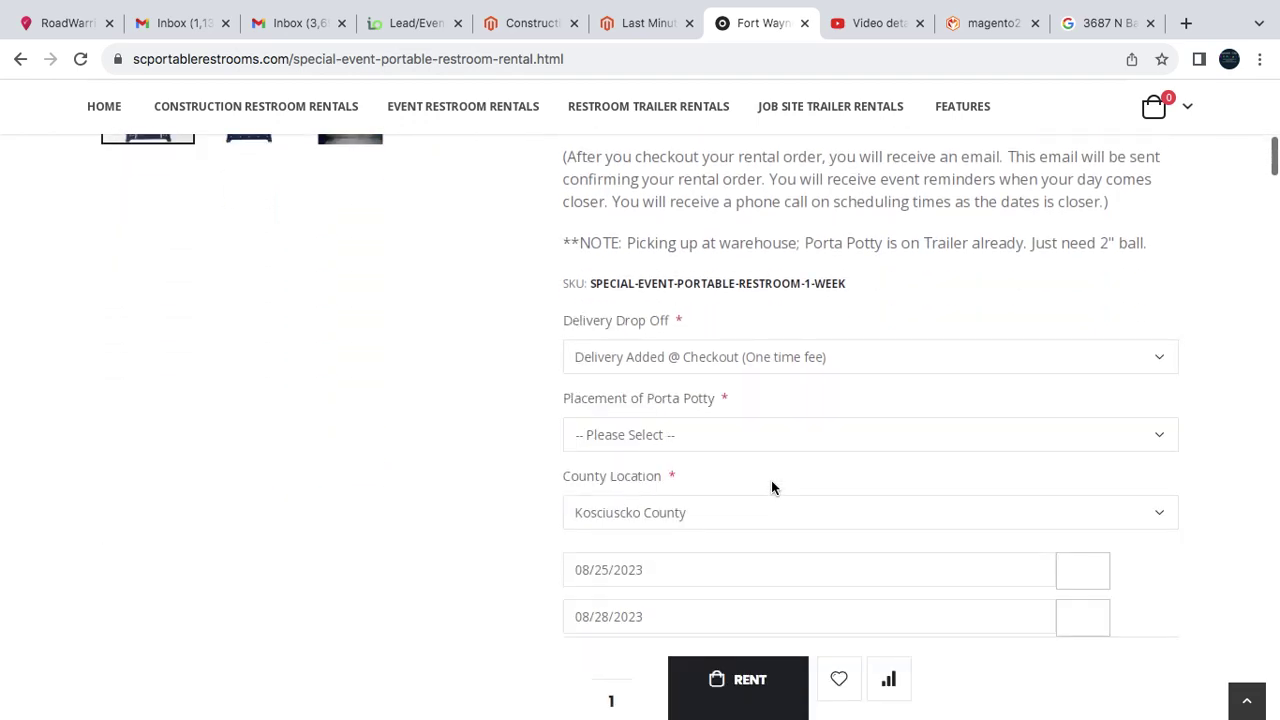
scroll(771, 487, up, 1)
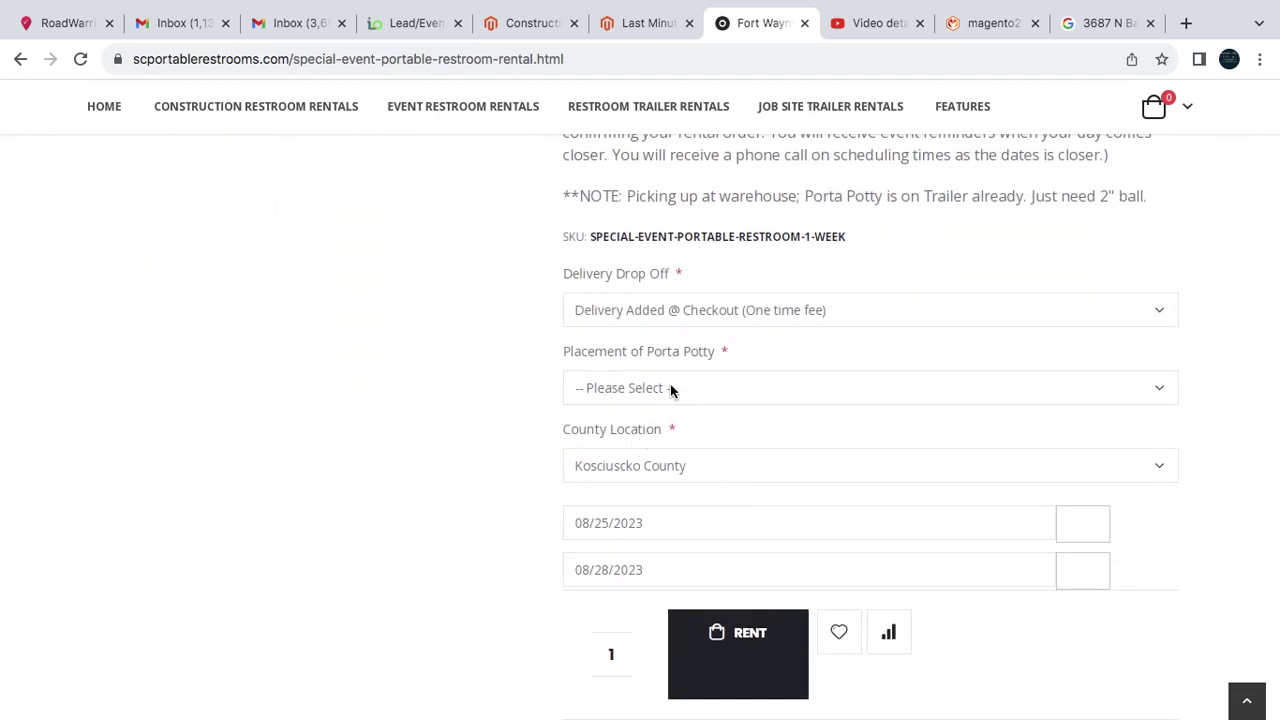
click(646, 465)
click(617, 361)
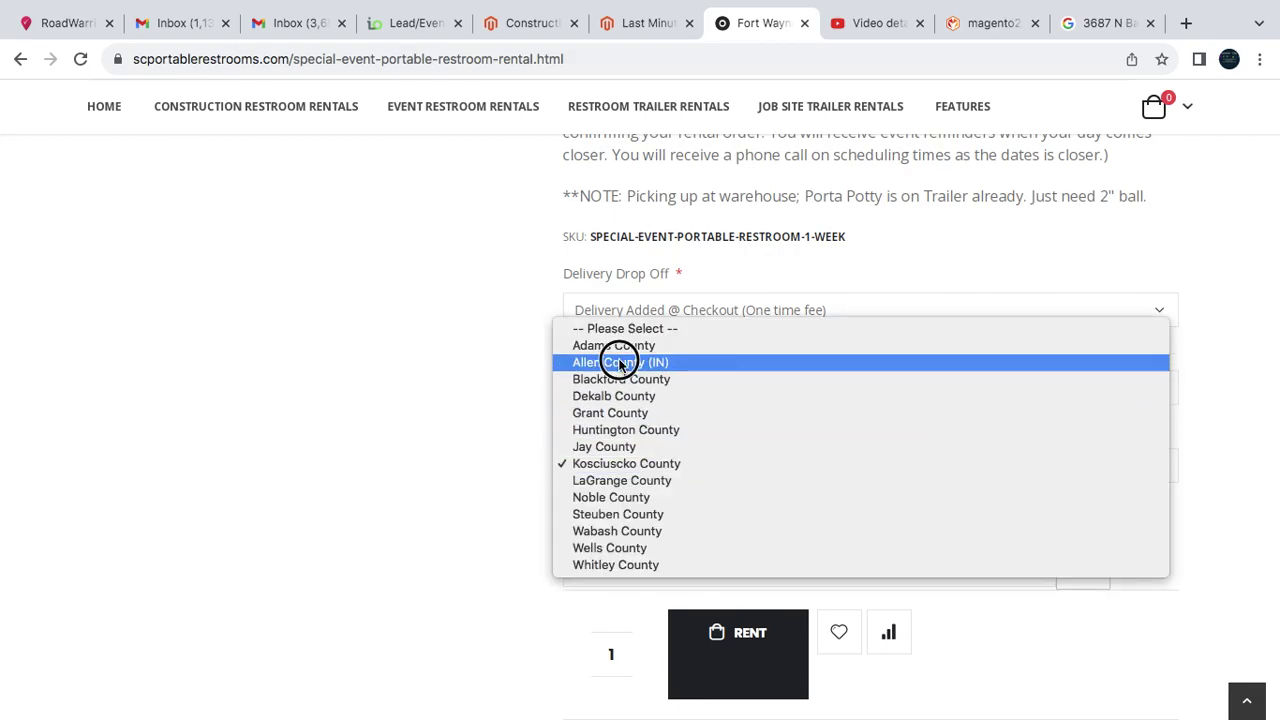
scroll(787, 467, up, 10)
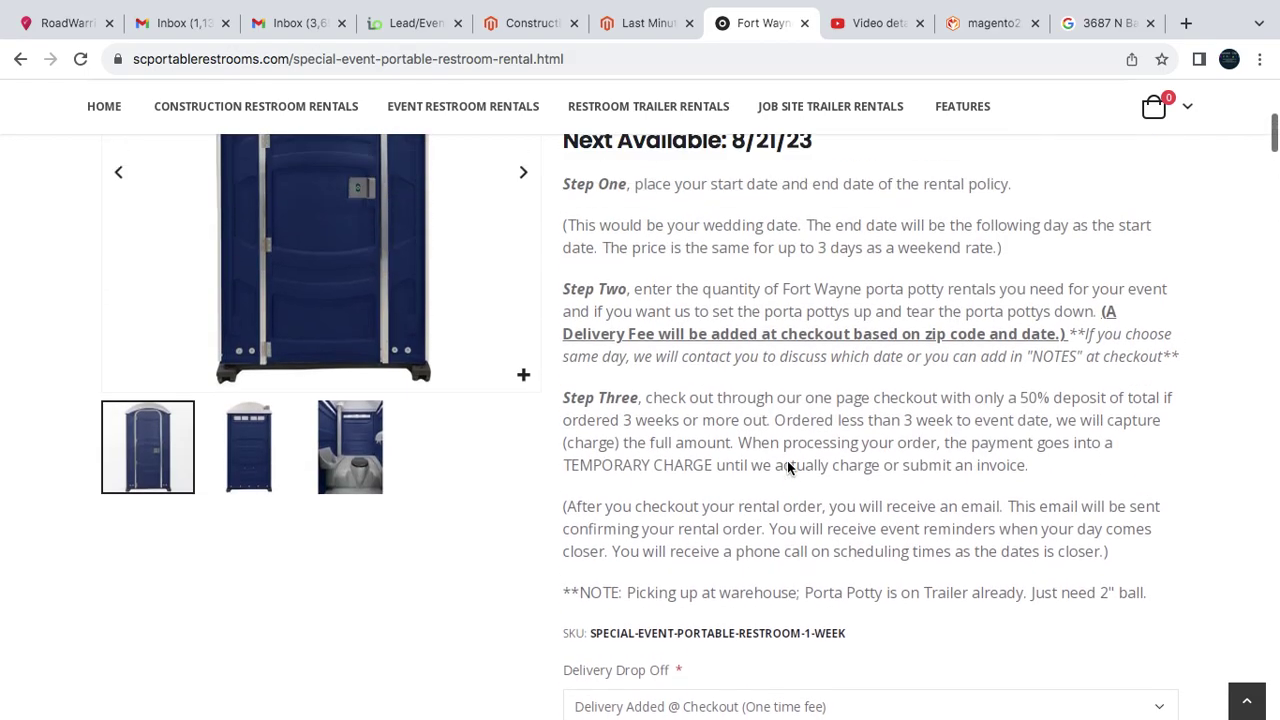
scroll(768, 551, down, 5)
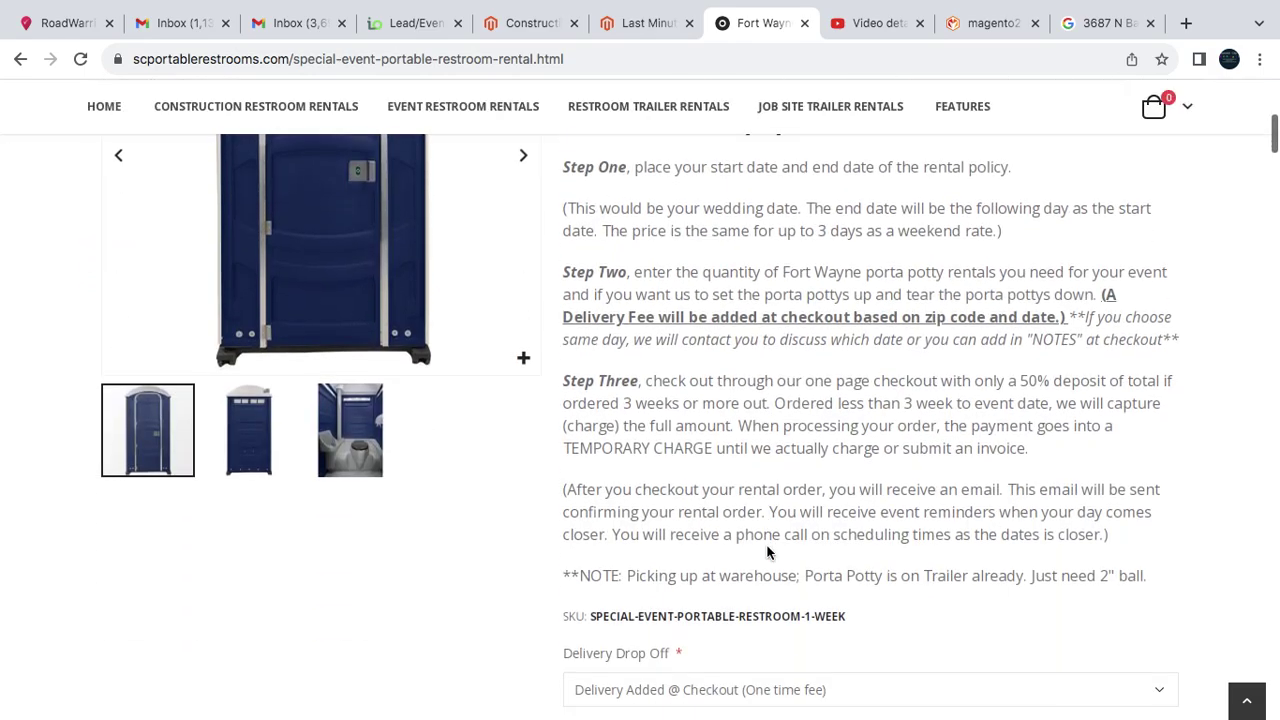
scroll(768, 551, down, 1)
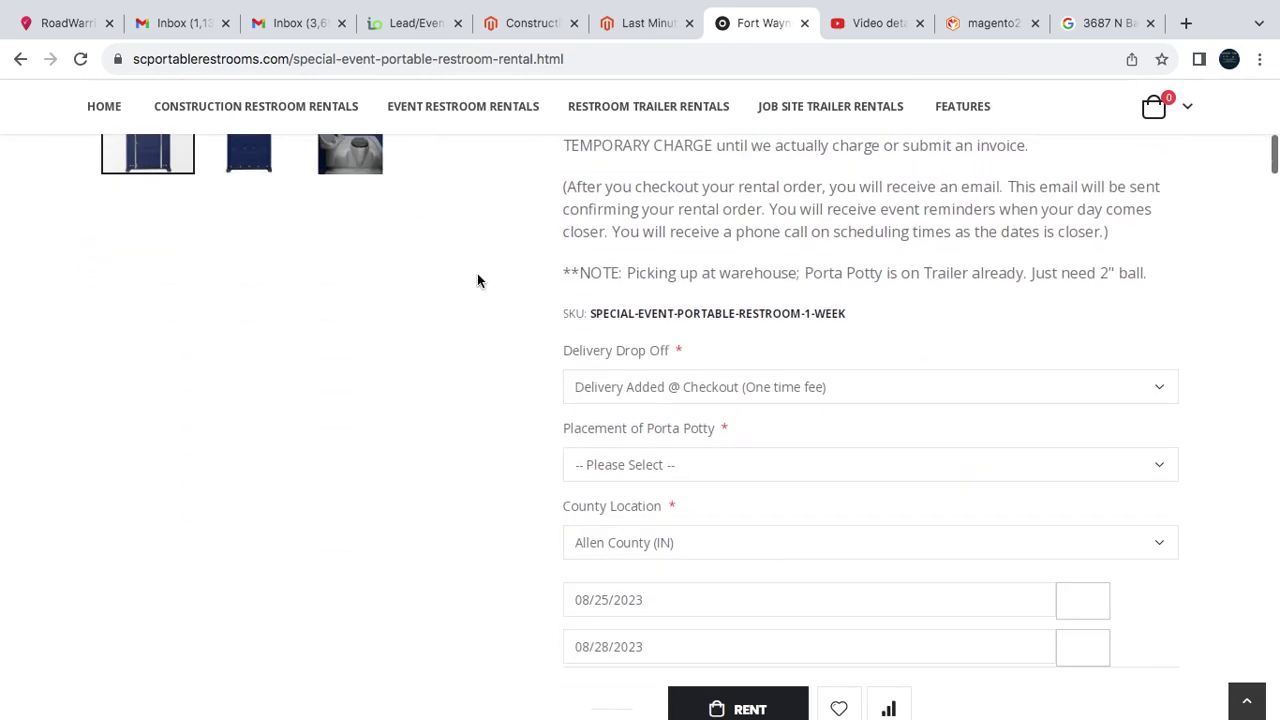
click(19, 60)
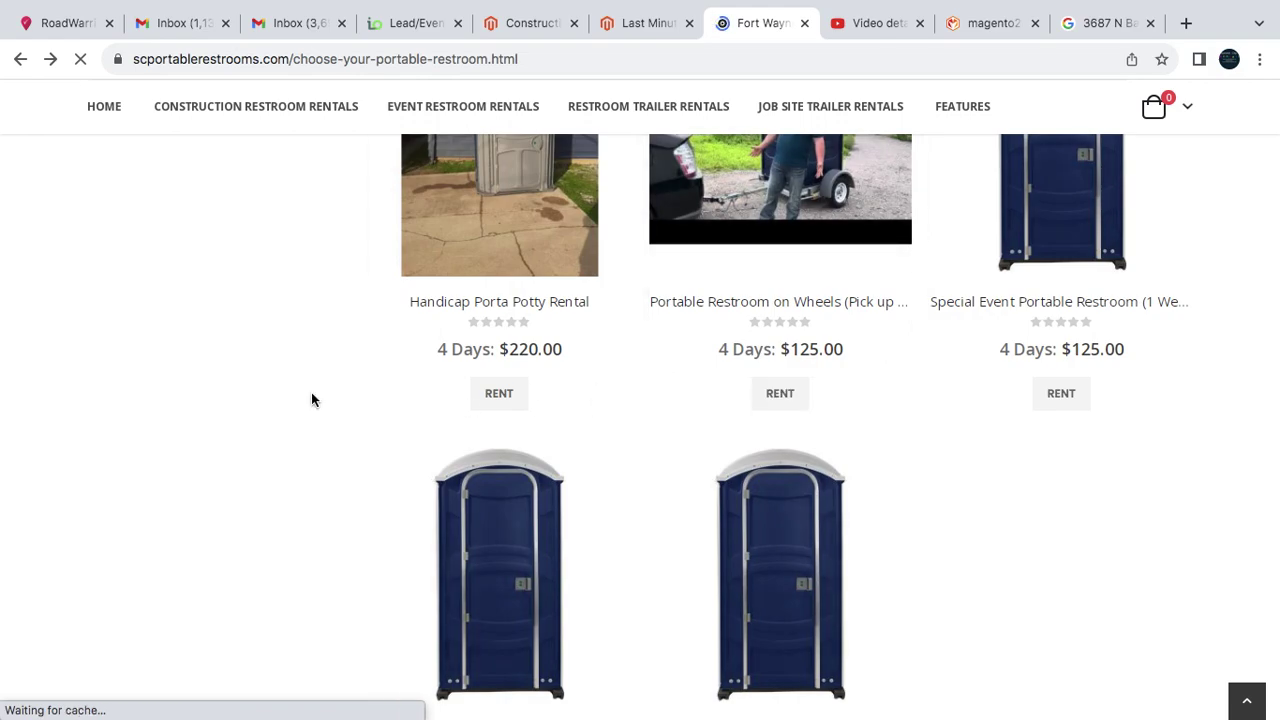
- Open Last Minute Special Event and set rental dates August 18 to August 21, 2023
click(520, 471)
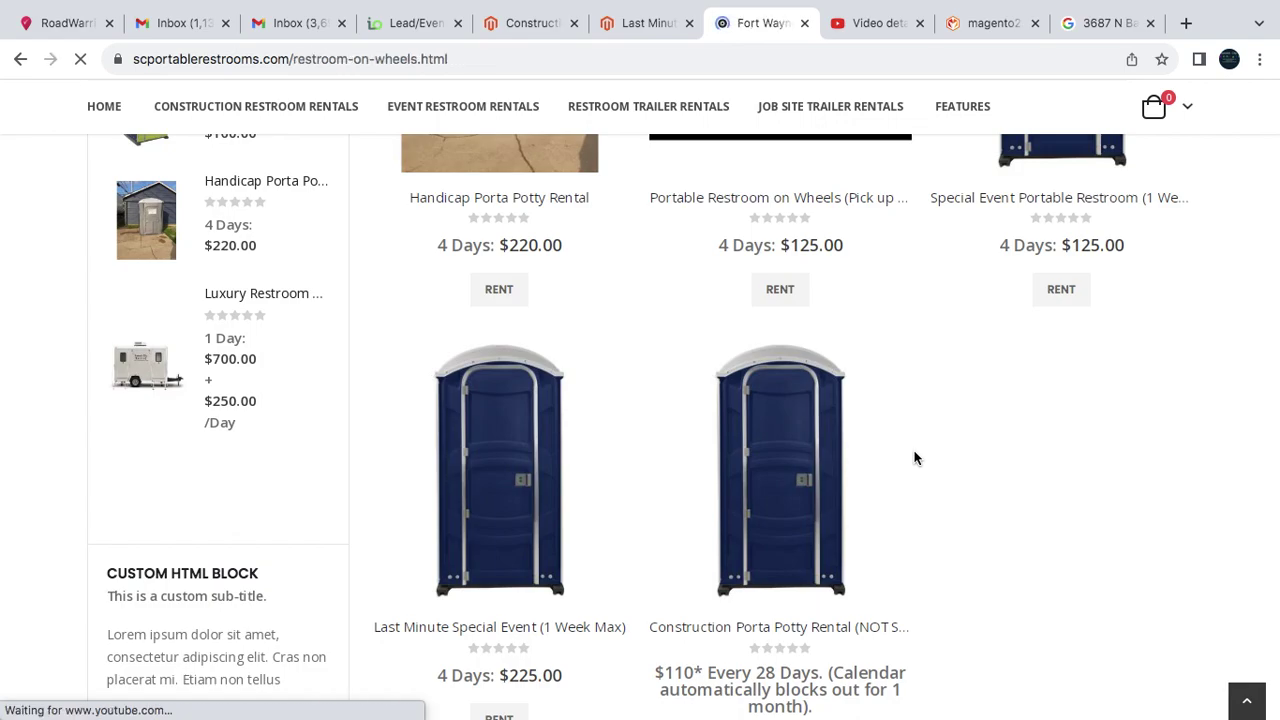
scroll(914, 457, down, 8)
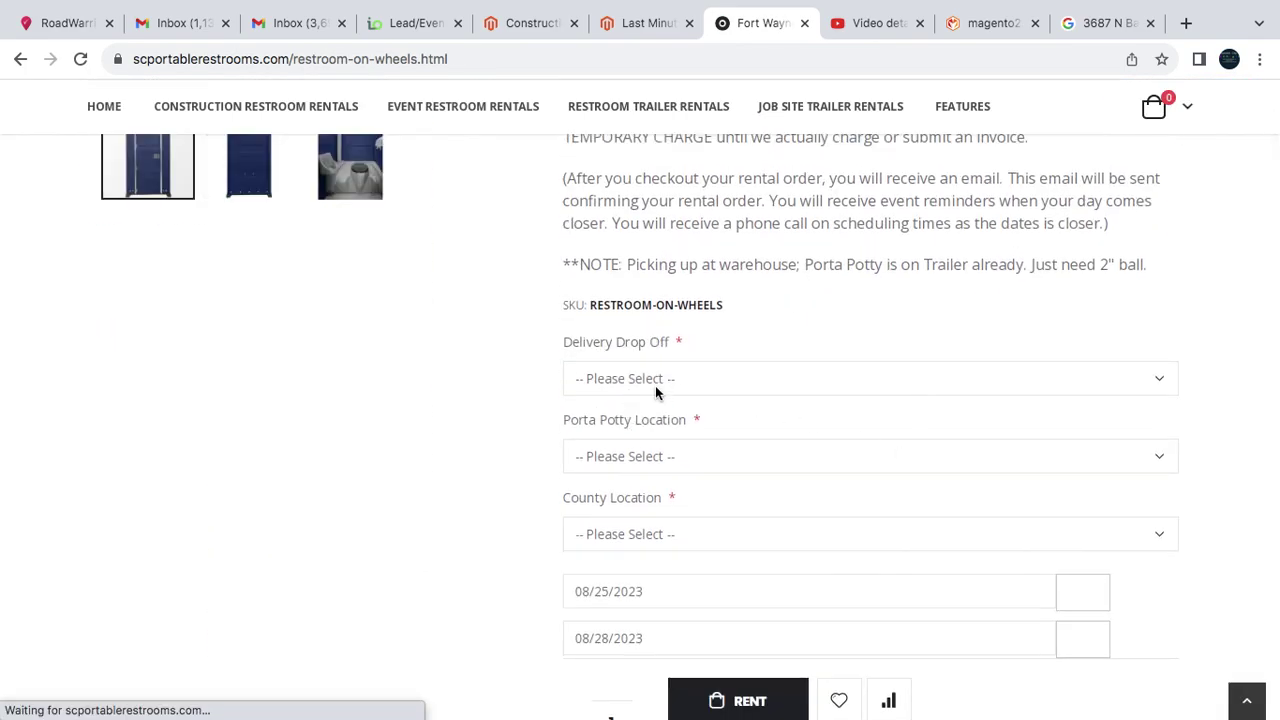
scroll(668, 434, down, 1)
click(667, 532)
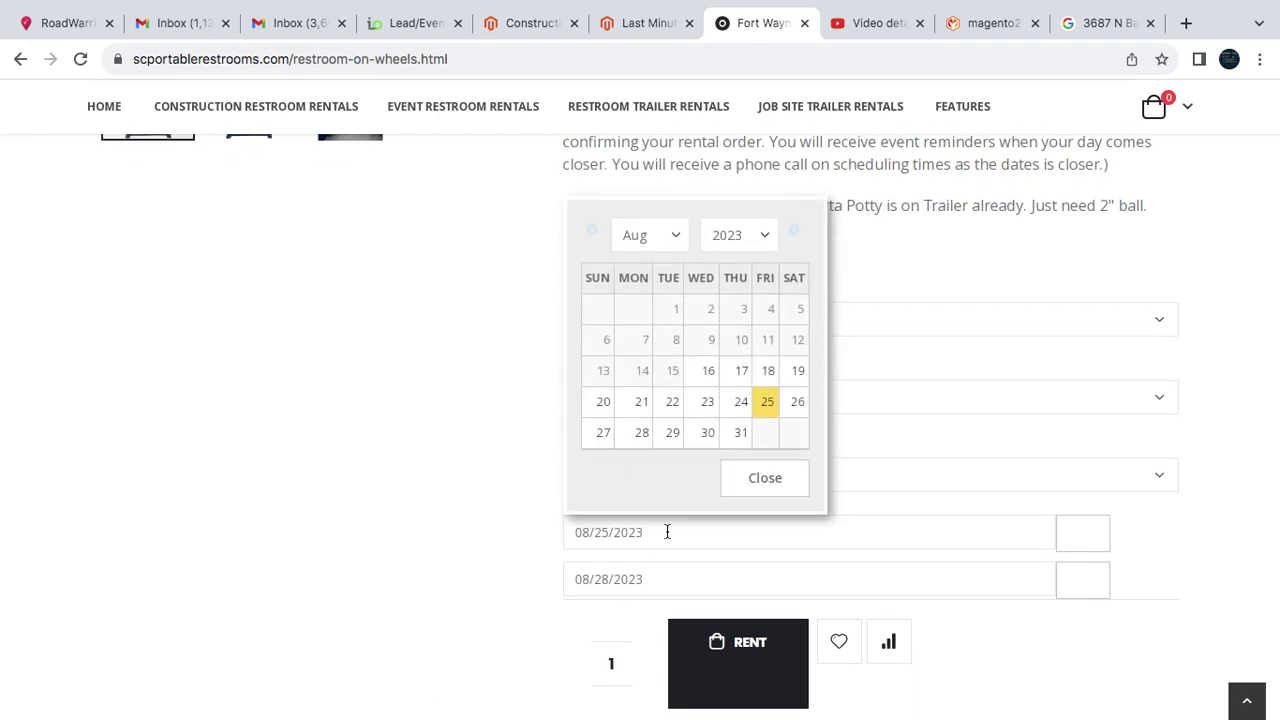
click(769, 371)
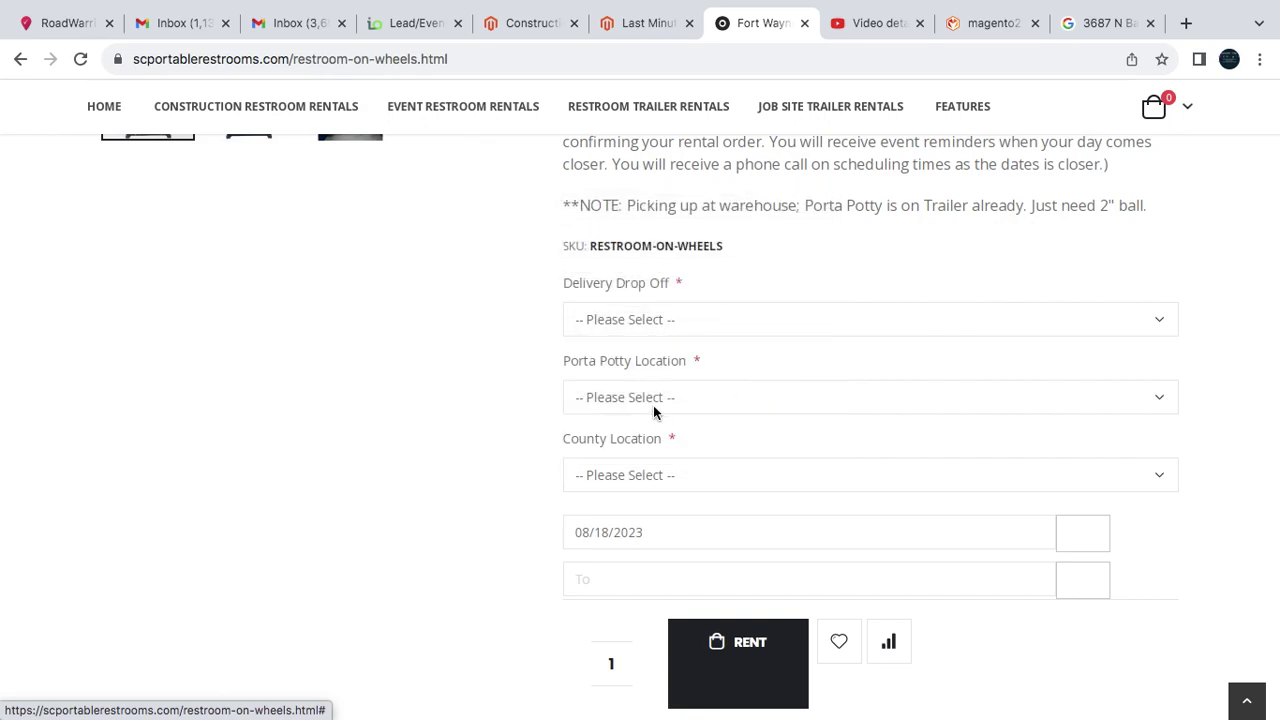
click(652, 587)
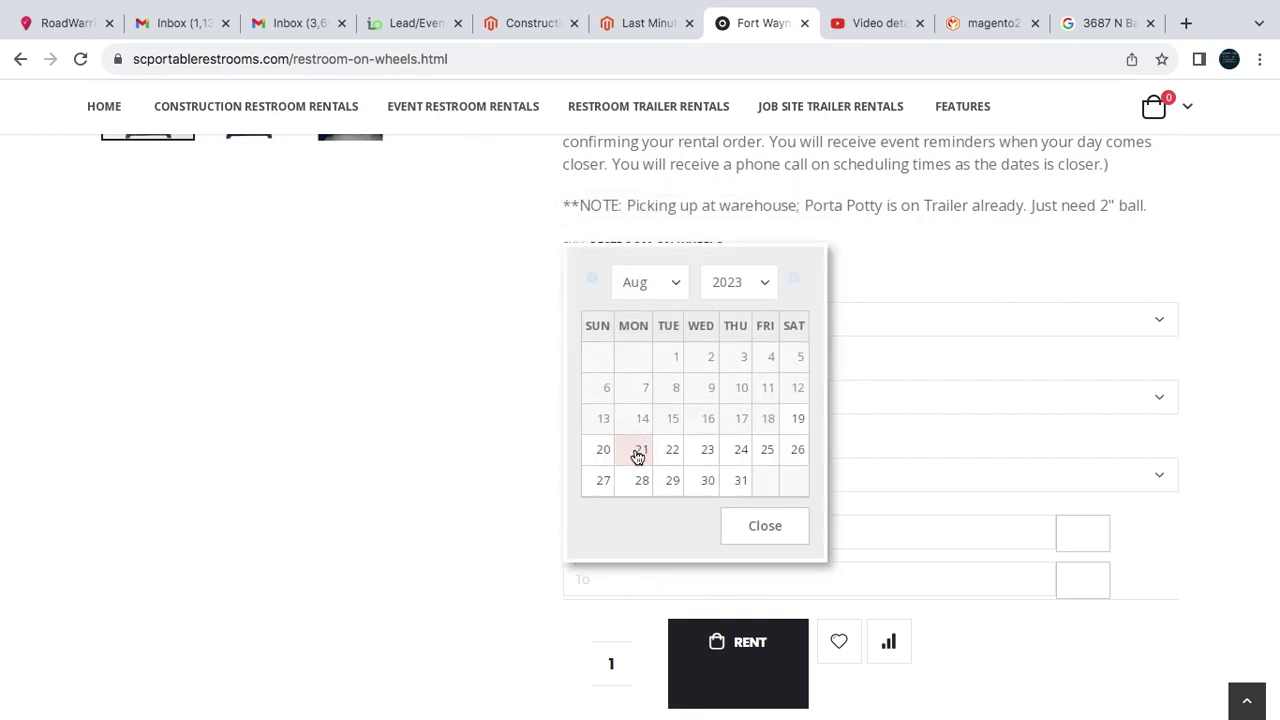
click(634, 450)
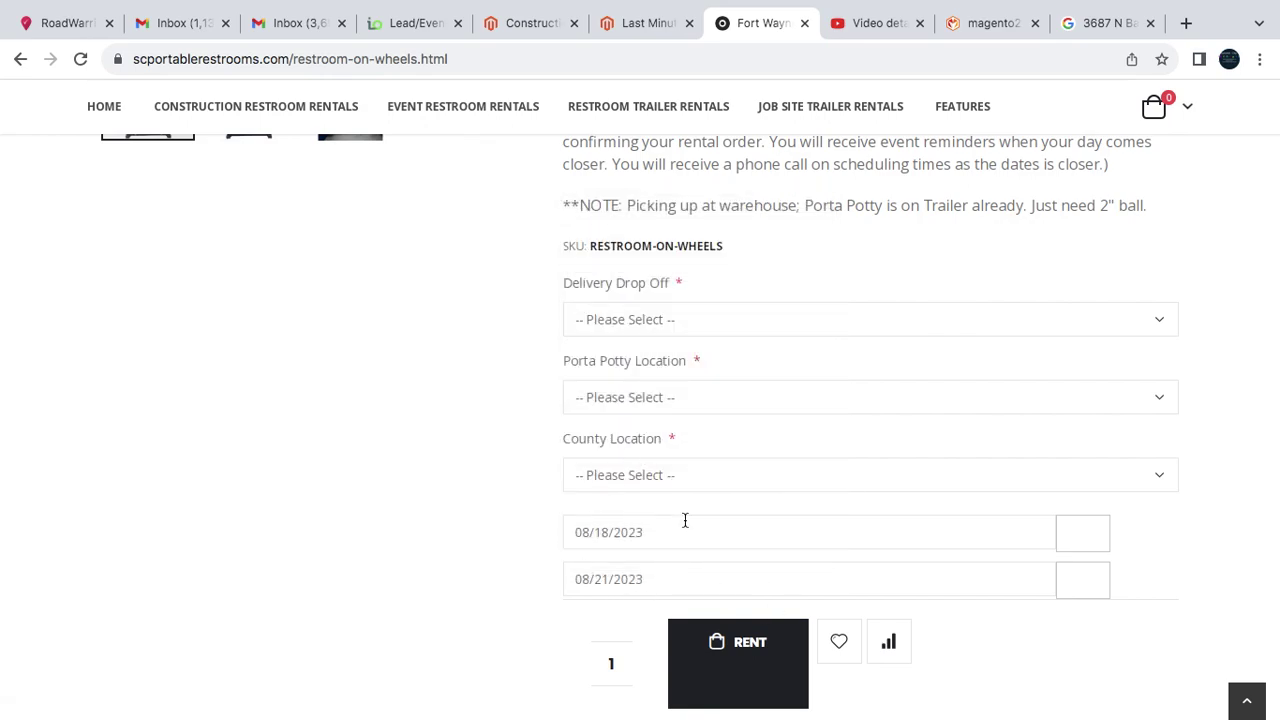
- Set the county location to Allen County, correcting an initial Kosciusko County pick
click(678, 483)
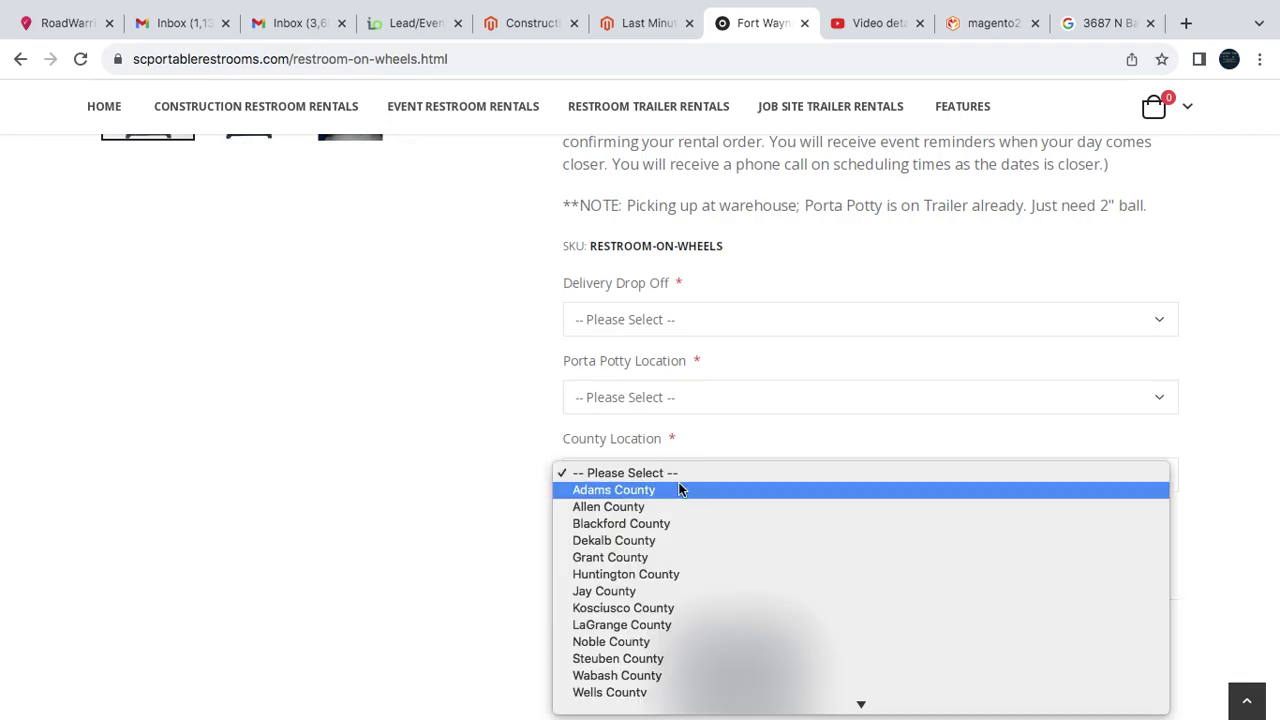
click(683, 606)
scroll(766, 357, up, 6)
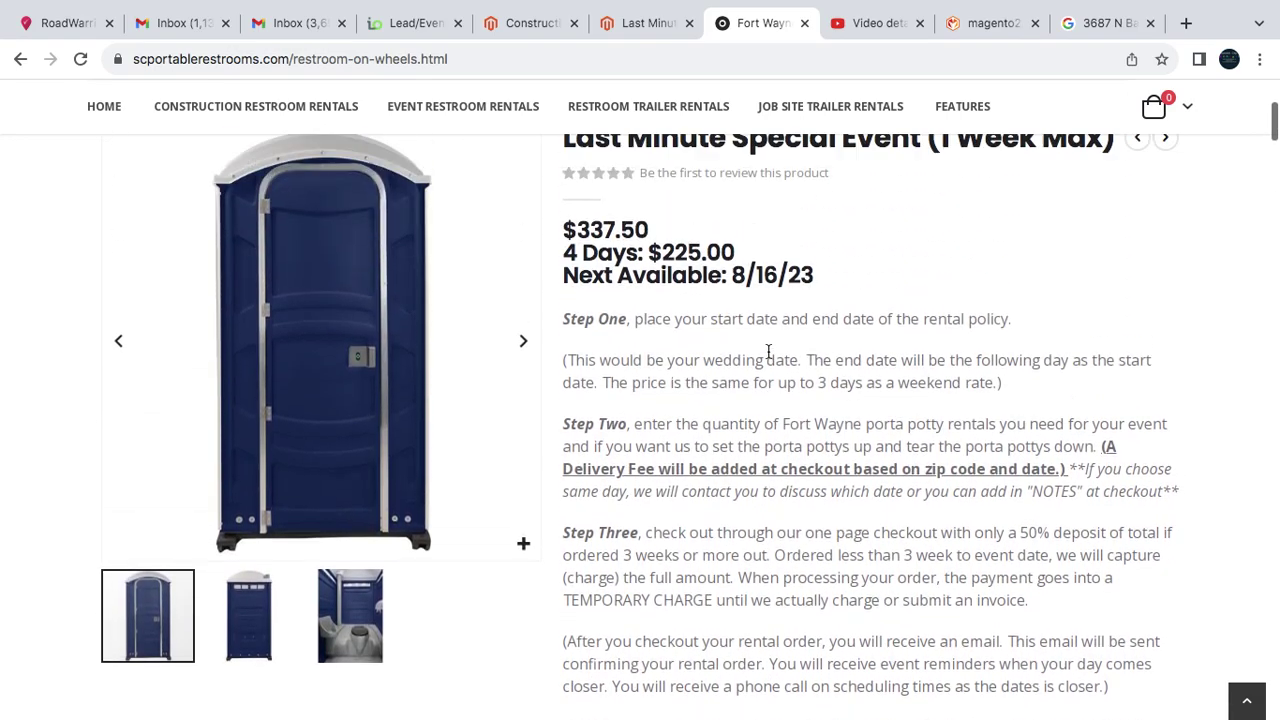
scroll(766, 351, down, 7)
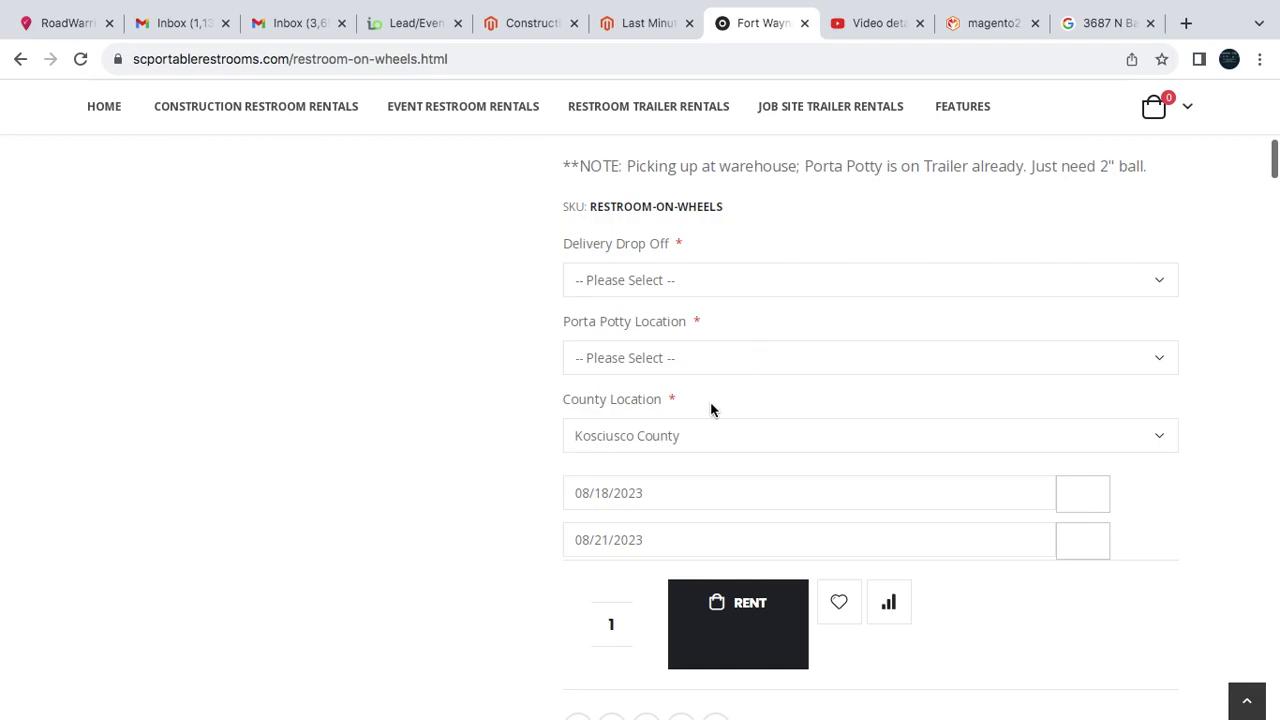
click(697, 430)
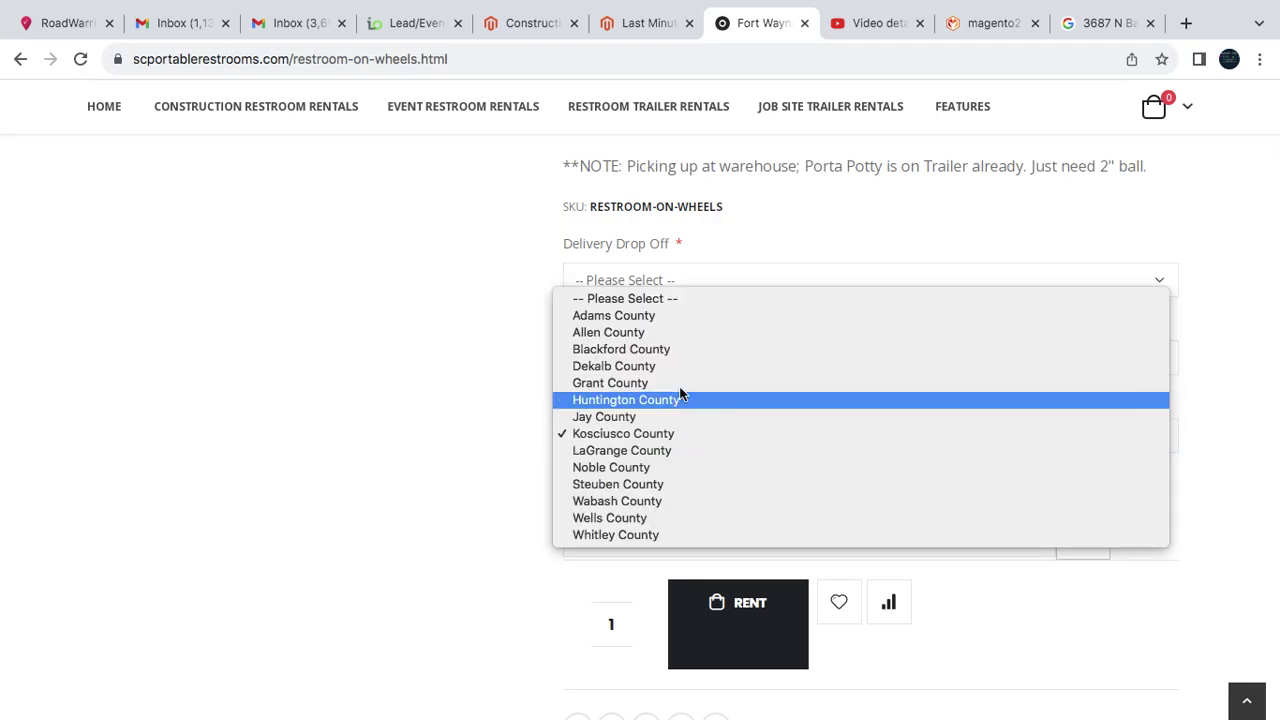
click(651, 333)
scroll(761, 418, up, 7)
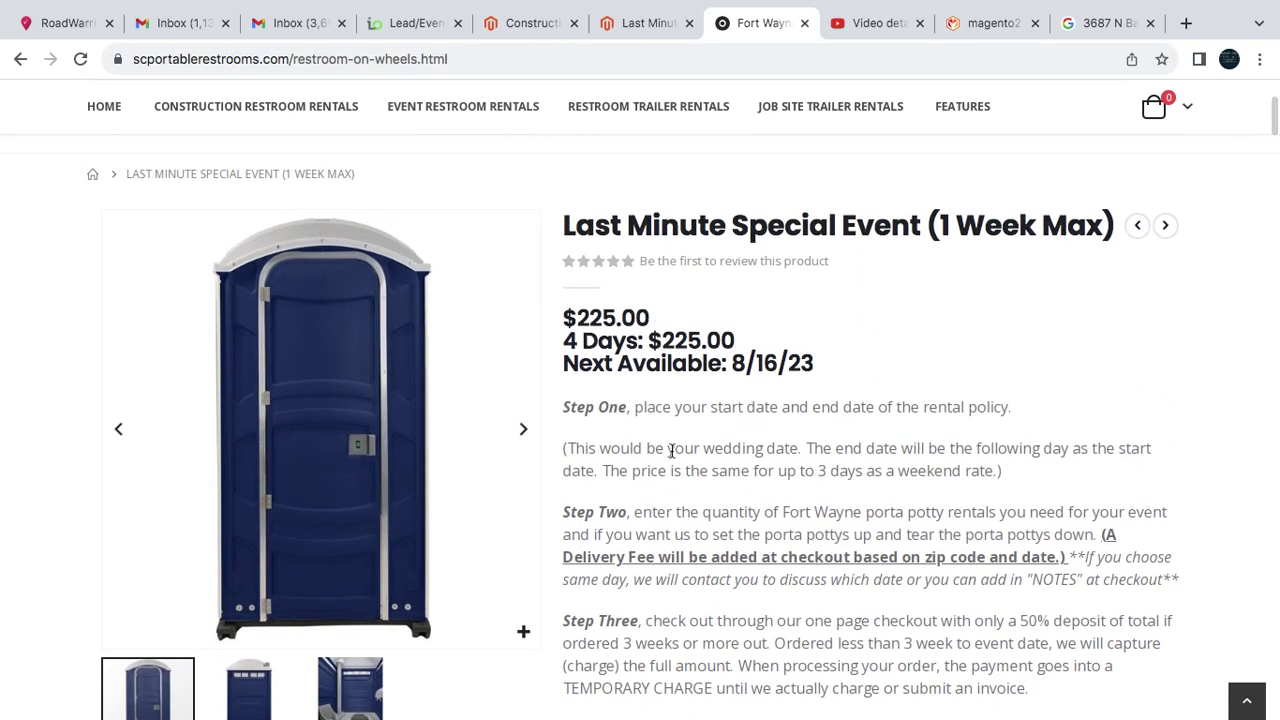
scroll(701, 525, down, 1)
scroll(701, 525, down, 3)
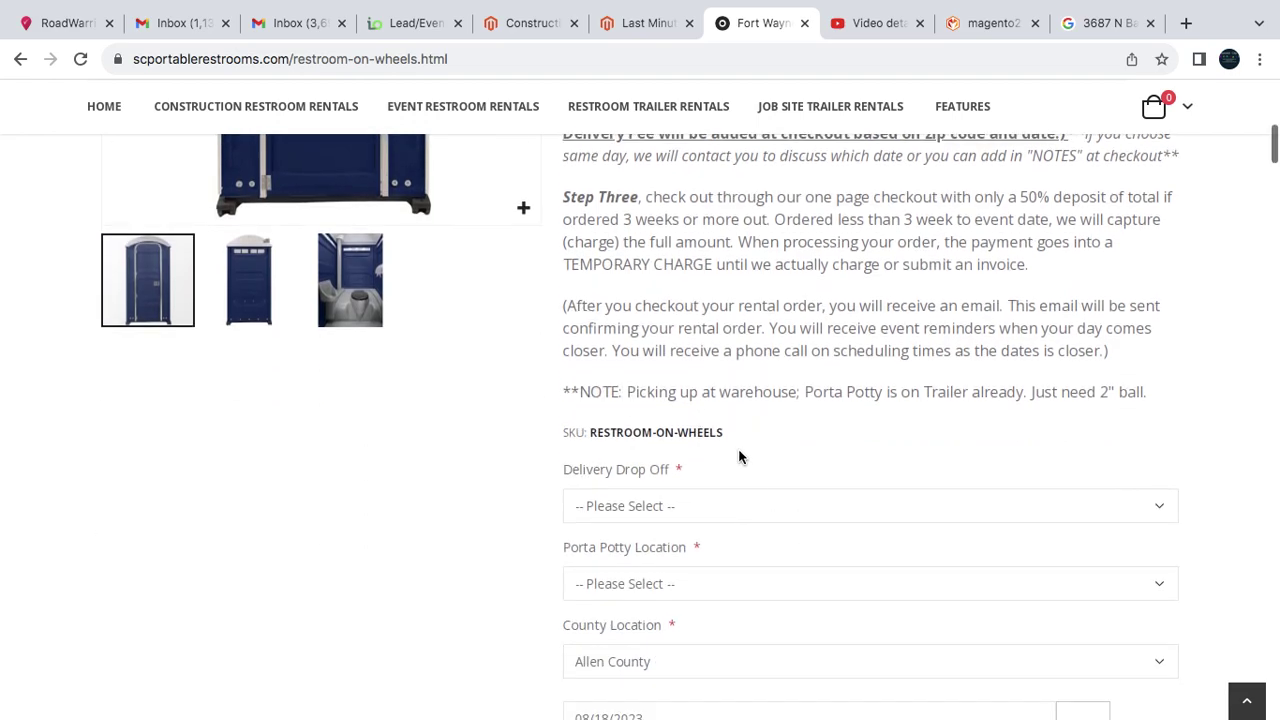
scroll(738, 448, down, 2)
- Choose delivery fee calculated at checkout, end-of-driveway placement, and add the rental to the cart
click(685, 350)
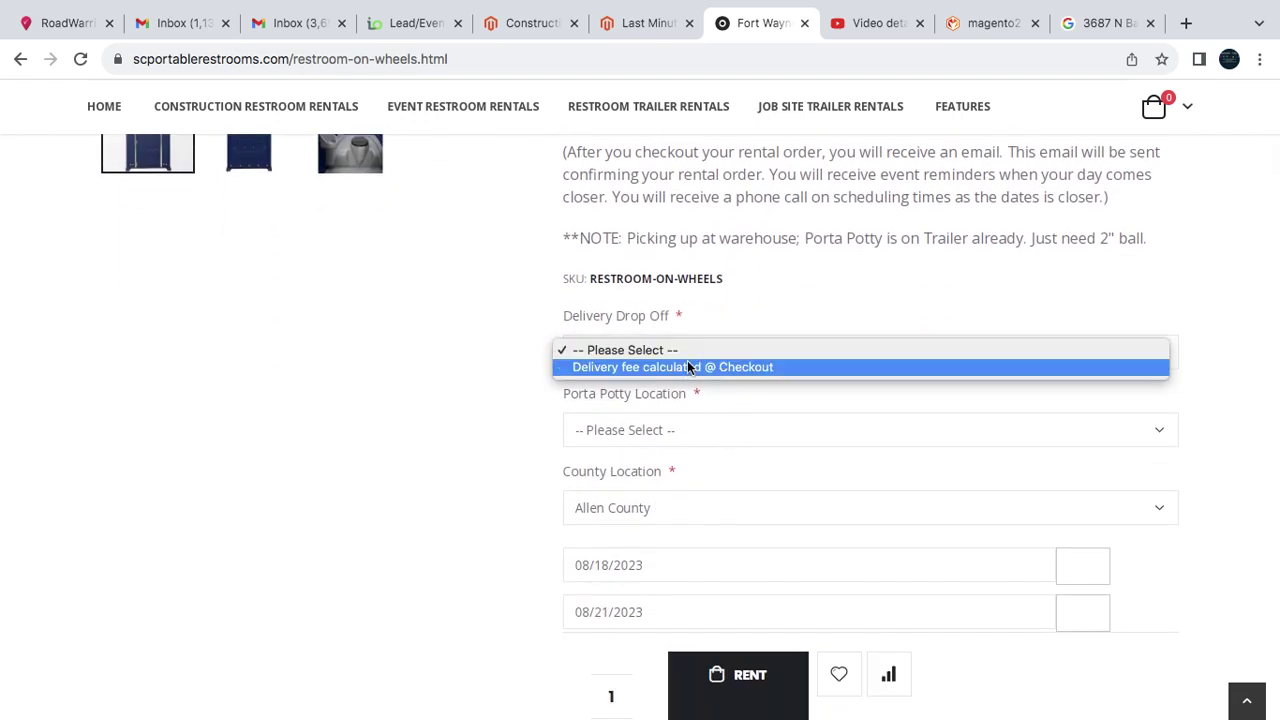
click(689, 367)
scroll(707, 430, down, 1)
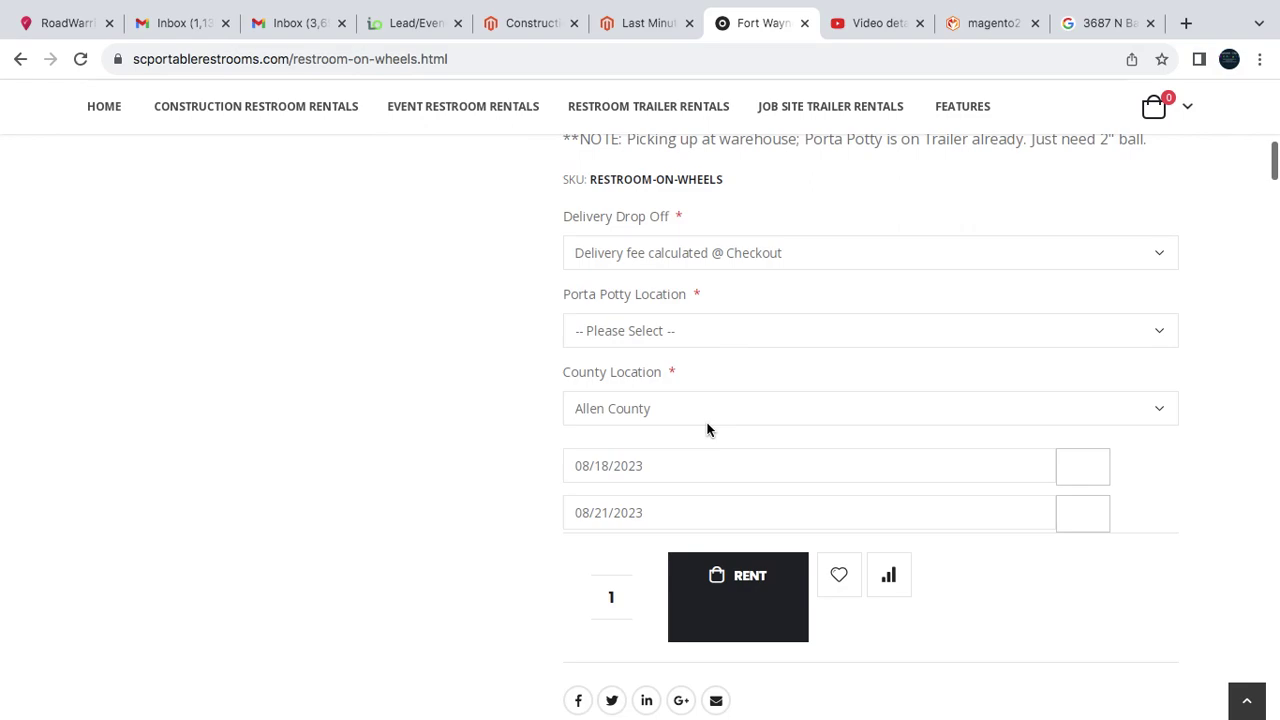
click(660, 333)
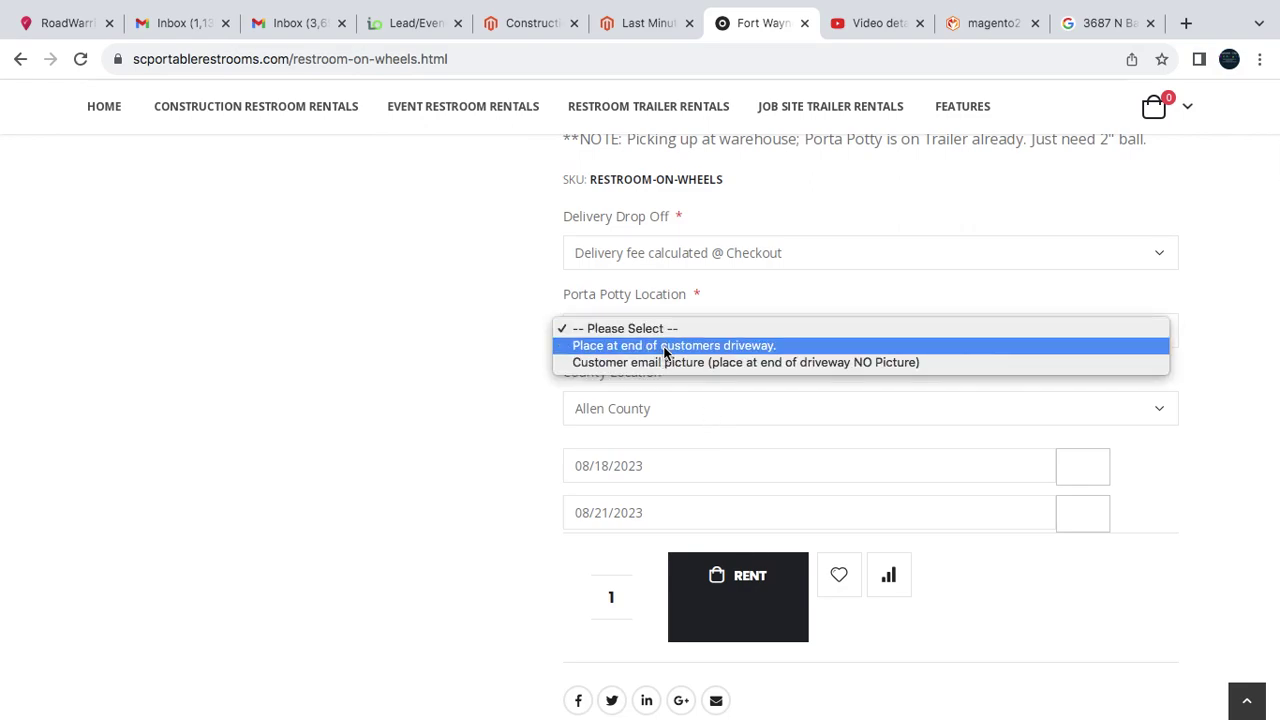
click(665, 346)
scroll(741, 403, down, 1)
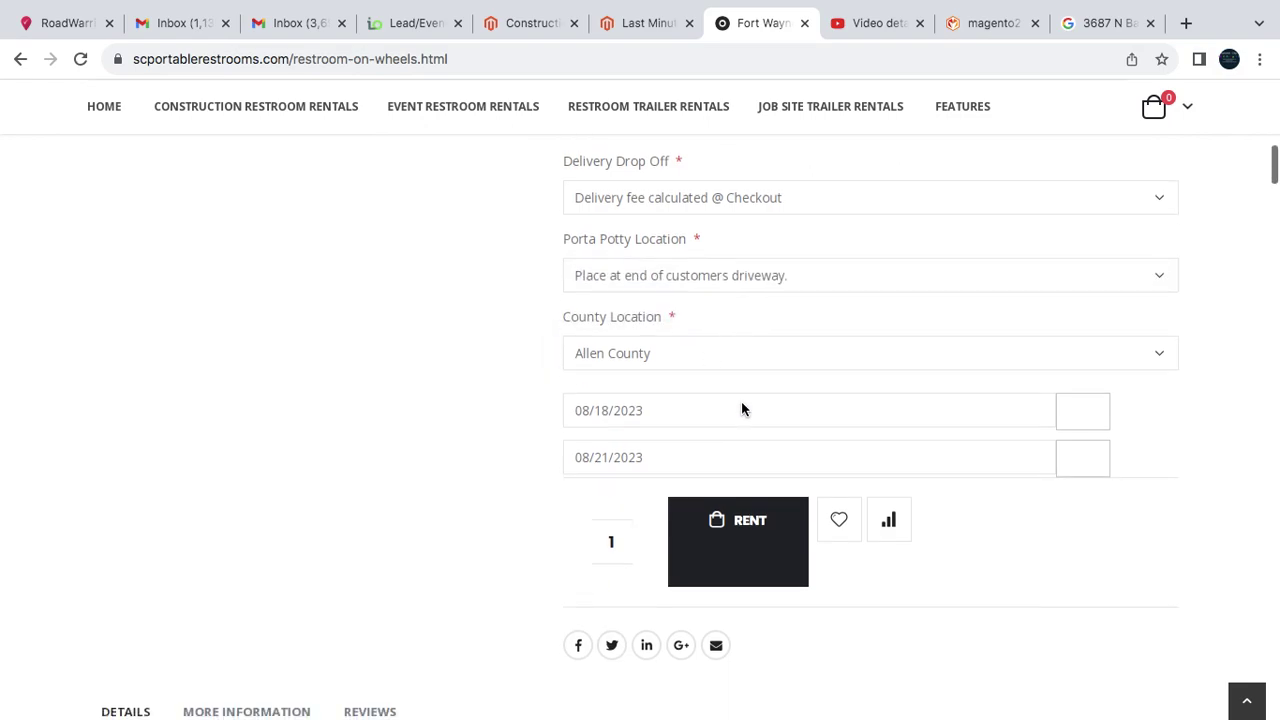
click(743, 524)
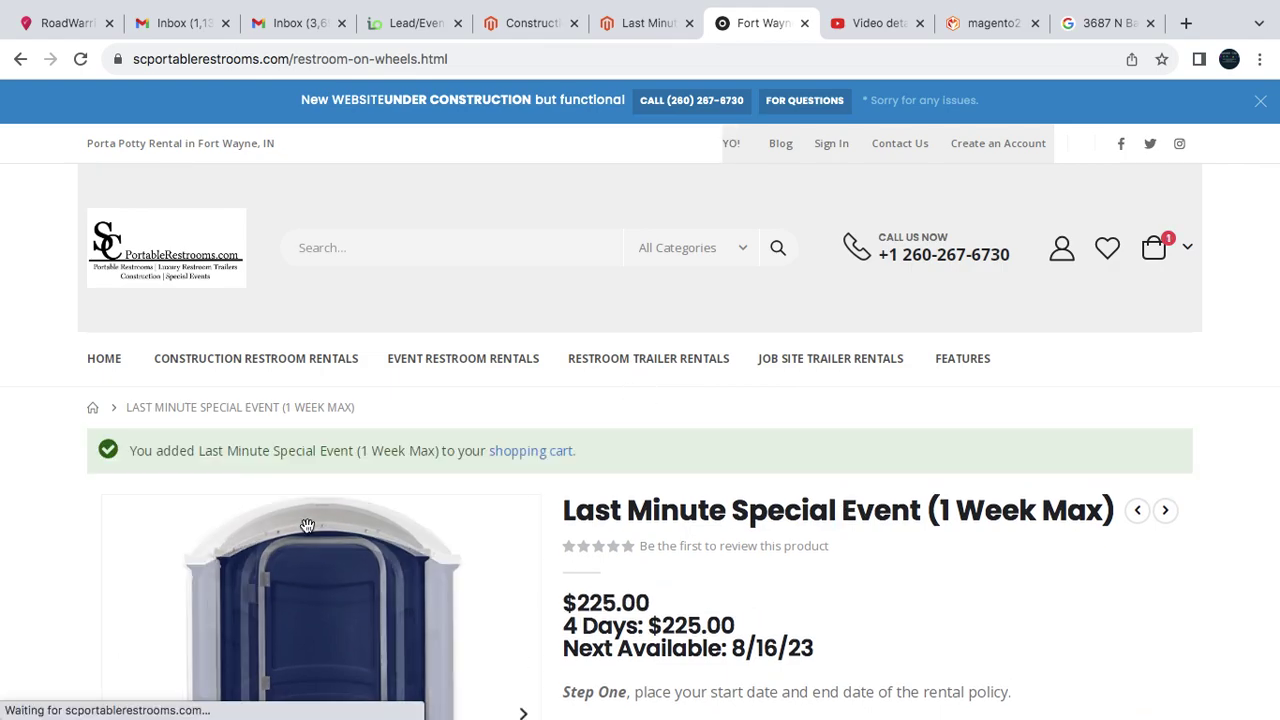
- Open the mini-cart, go to checkout, and place the cursor in the e-mail field
click(1166, 255)
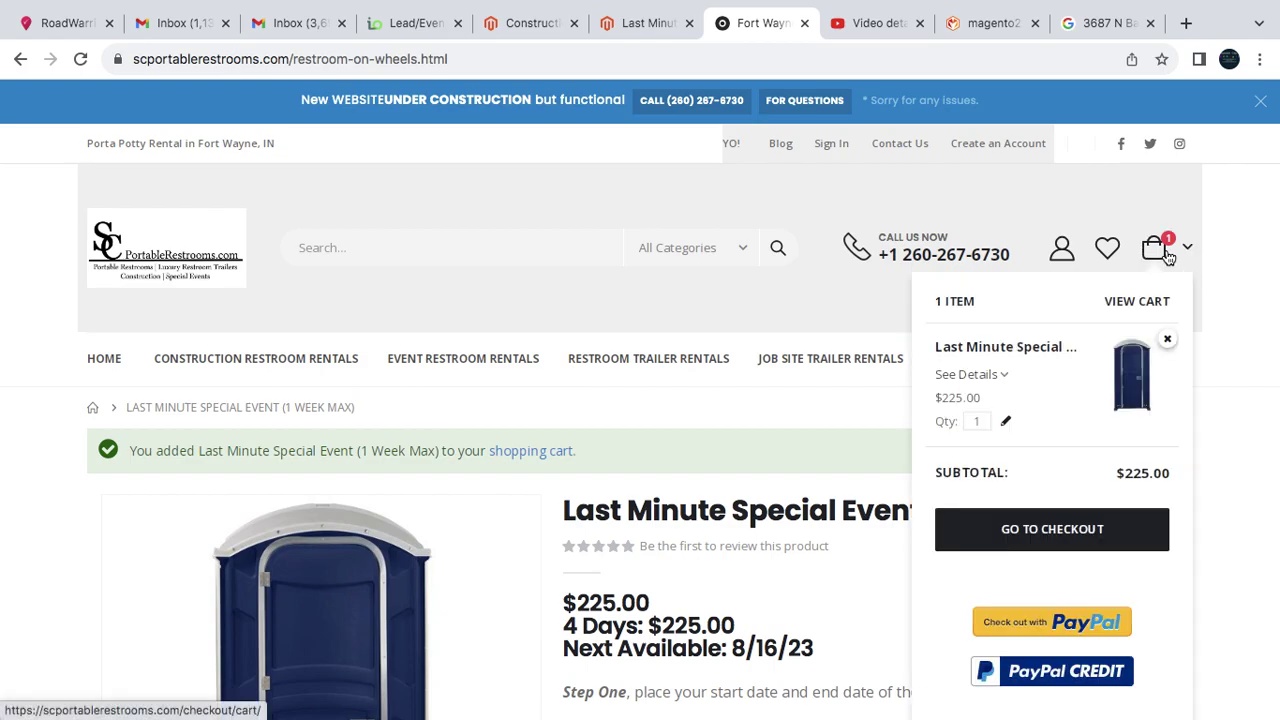
click(1058, 530)
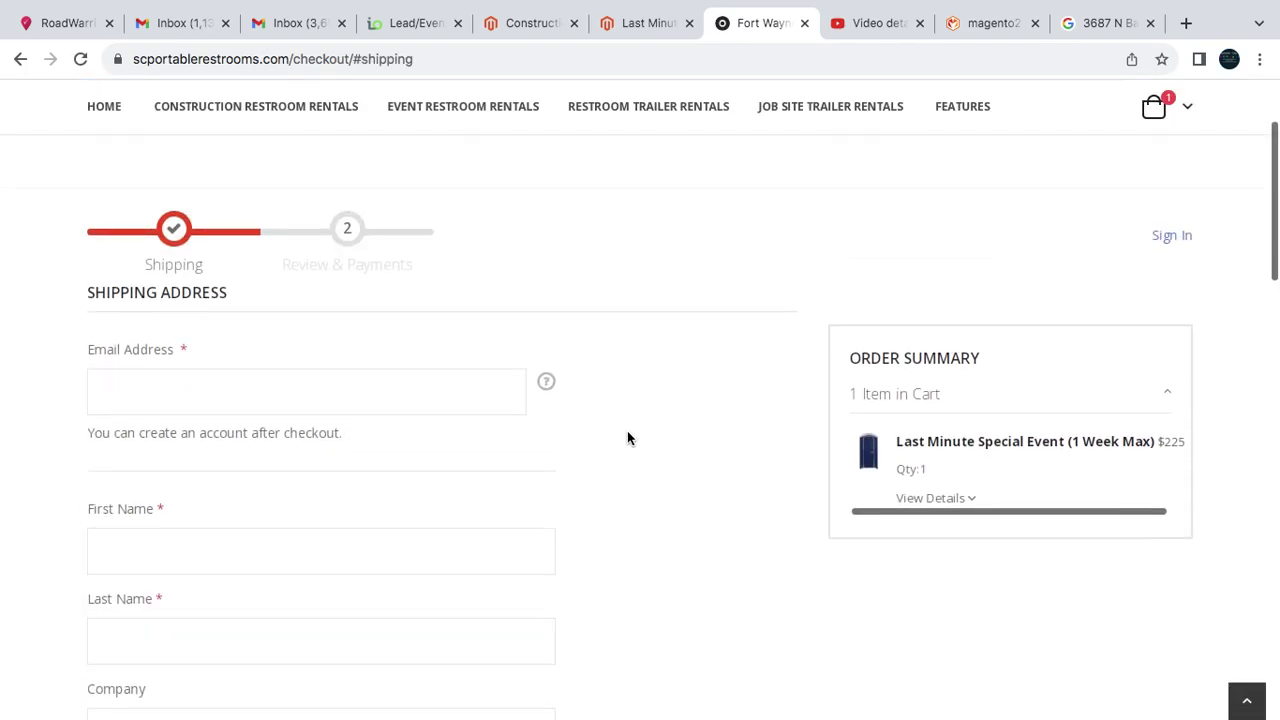
click(307, 393)
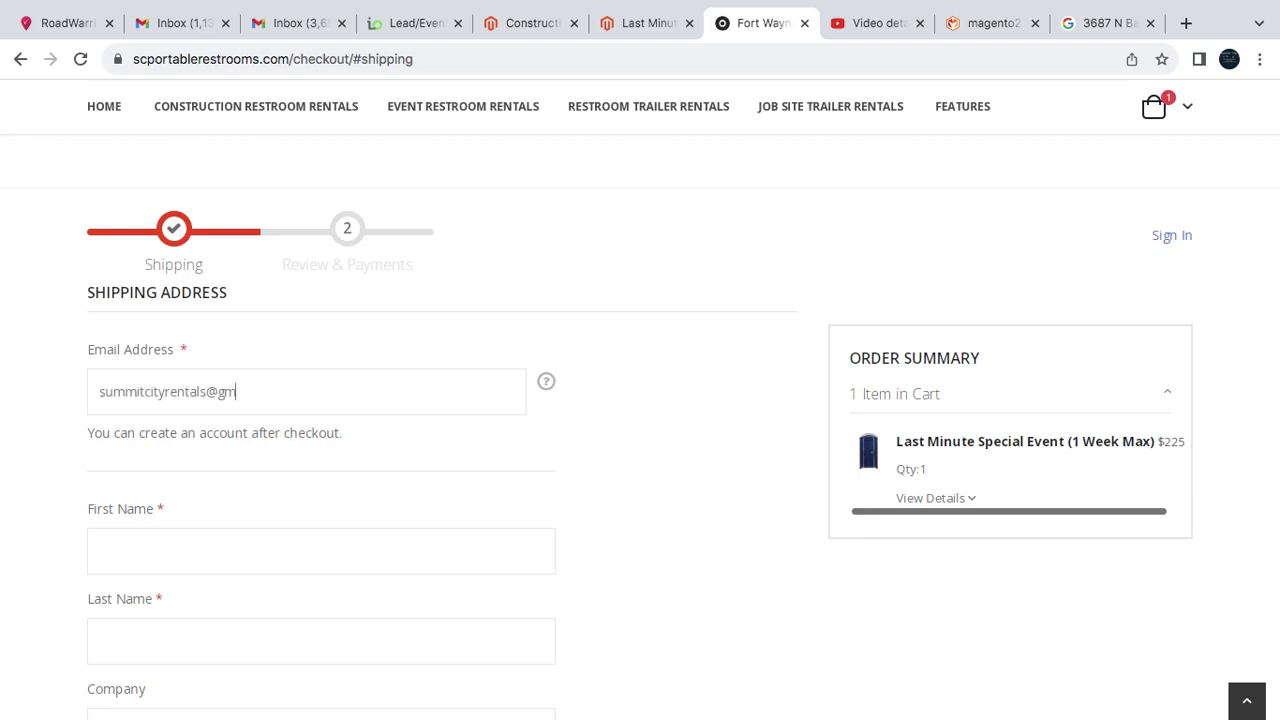
- Enter the customer's e-mail, last name and company 'Summit City Rental'
key(Tab)
key(Tab)
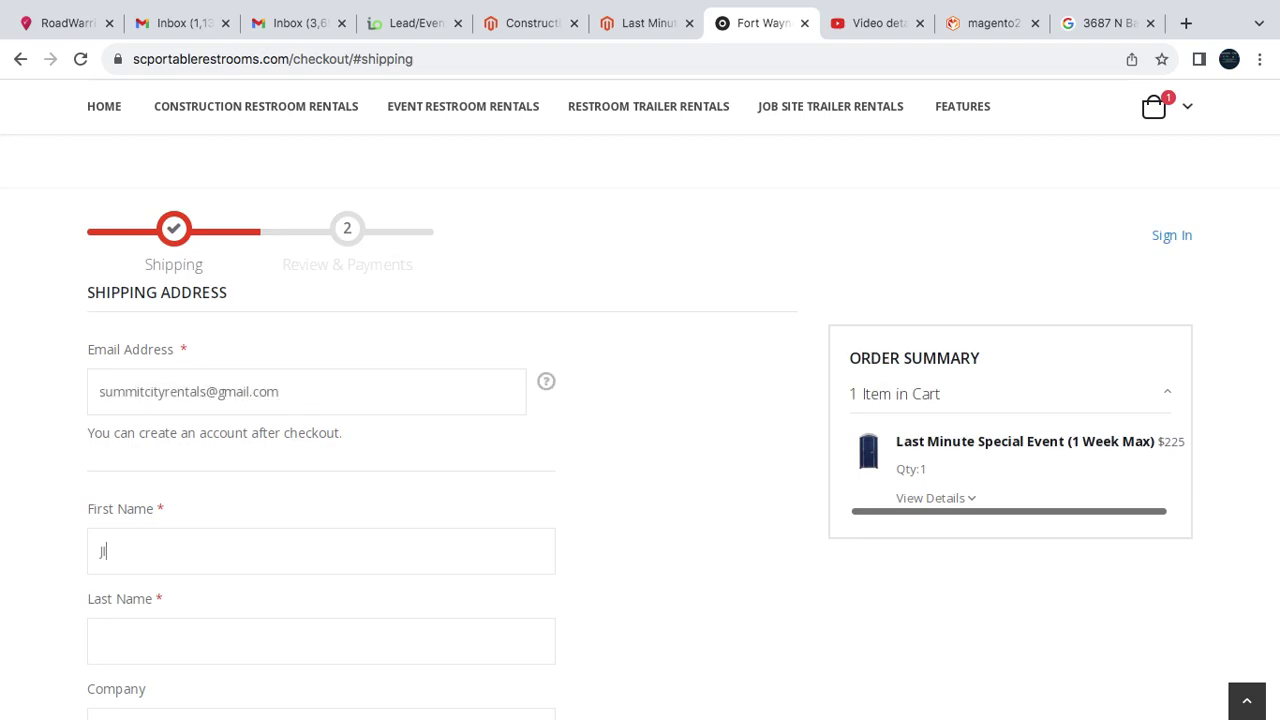
text(Smith)
key(Tab)
text(Sum)
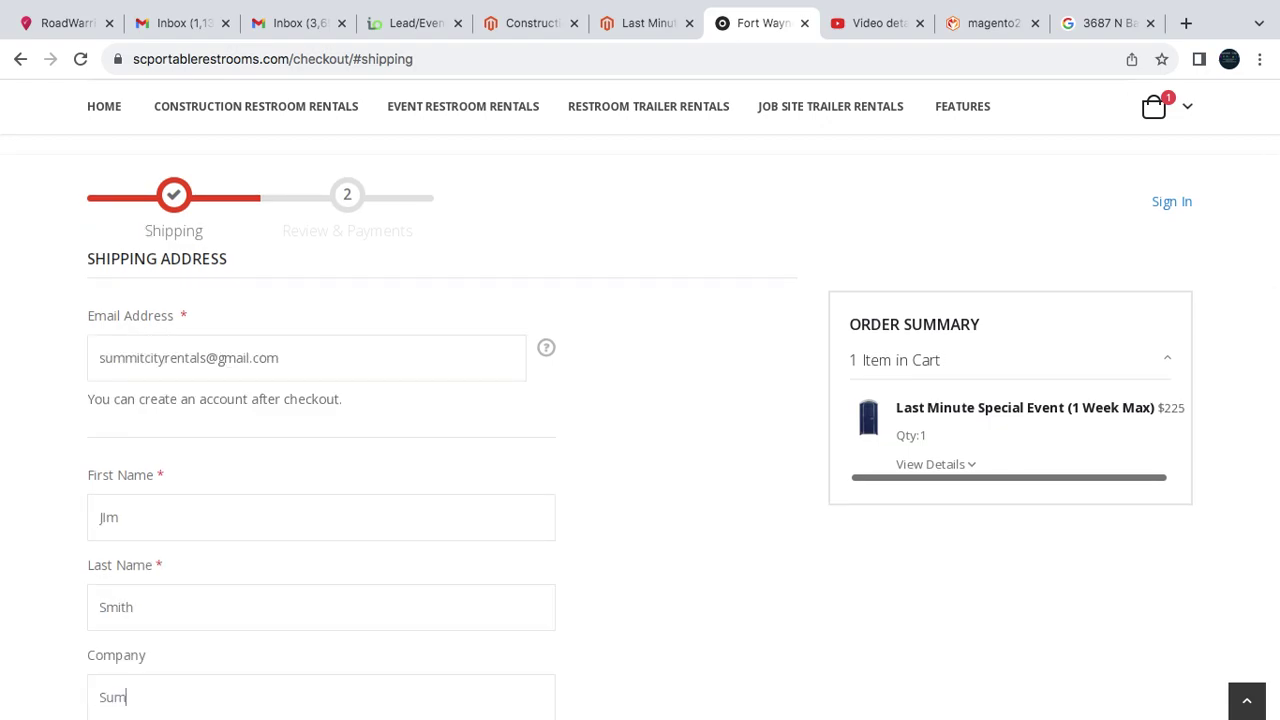
text(mit City Rental)
key(Tab)
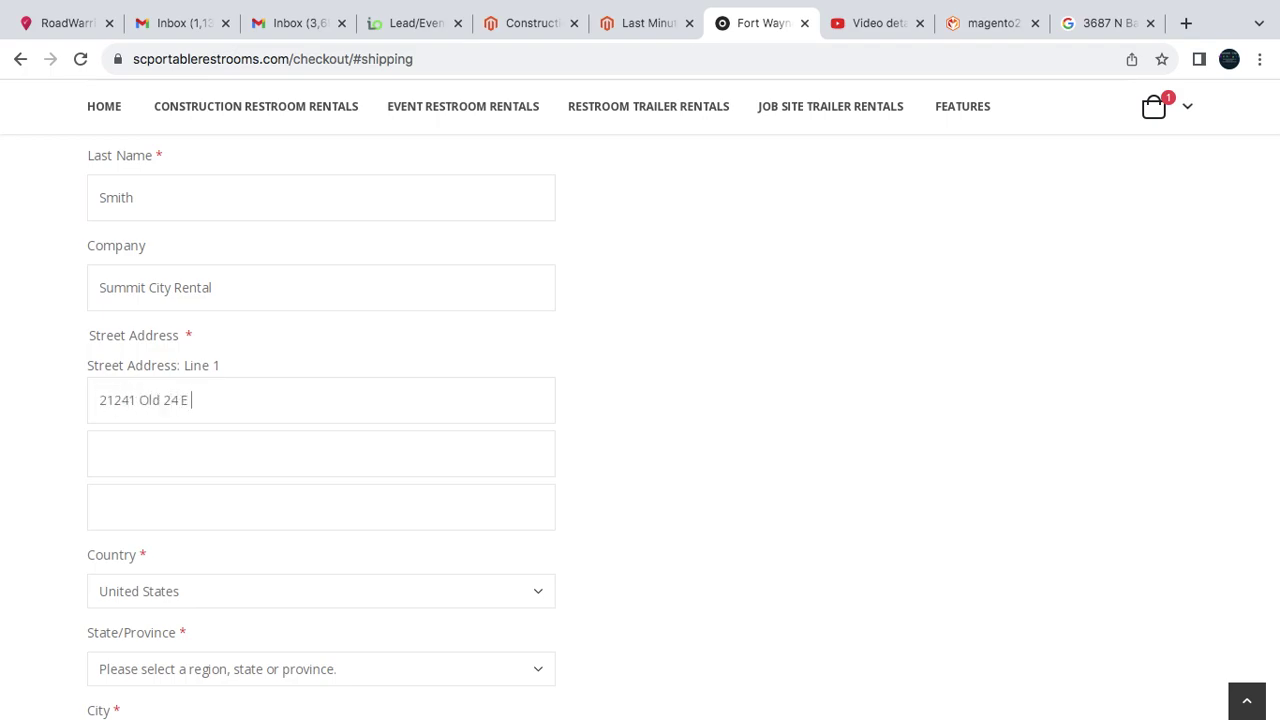
- Set the state to Indiana, fill the city, and continue with the $75.00 one-time delivery
scroll(320, 420, down, 4)
click(320, 400)
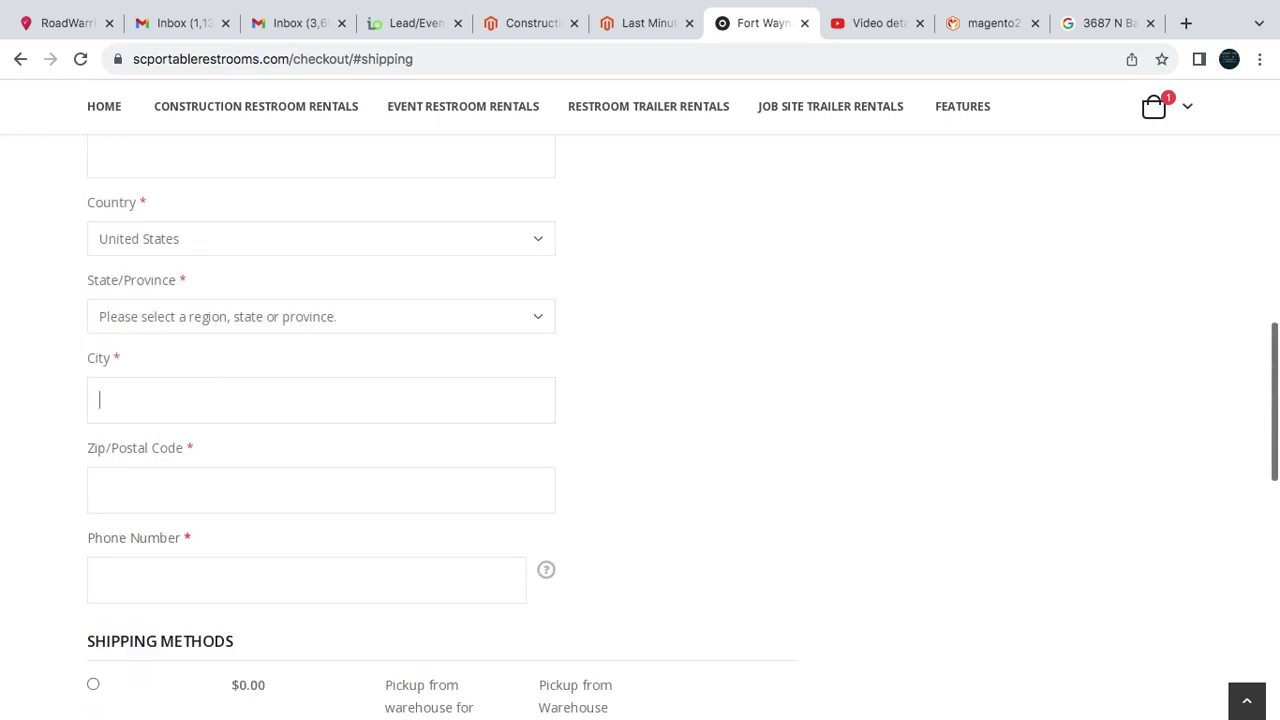
text(In)
key(BackSpace)
key(BackSpace)
key(shift+Tab)
text(in)
key(Tab)
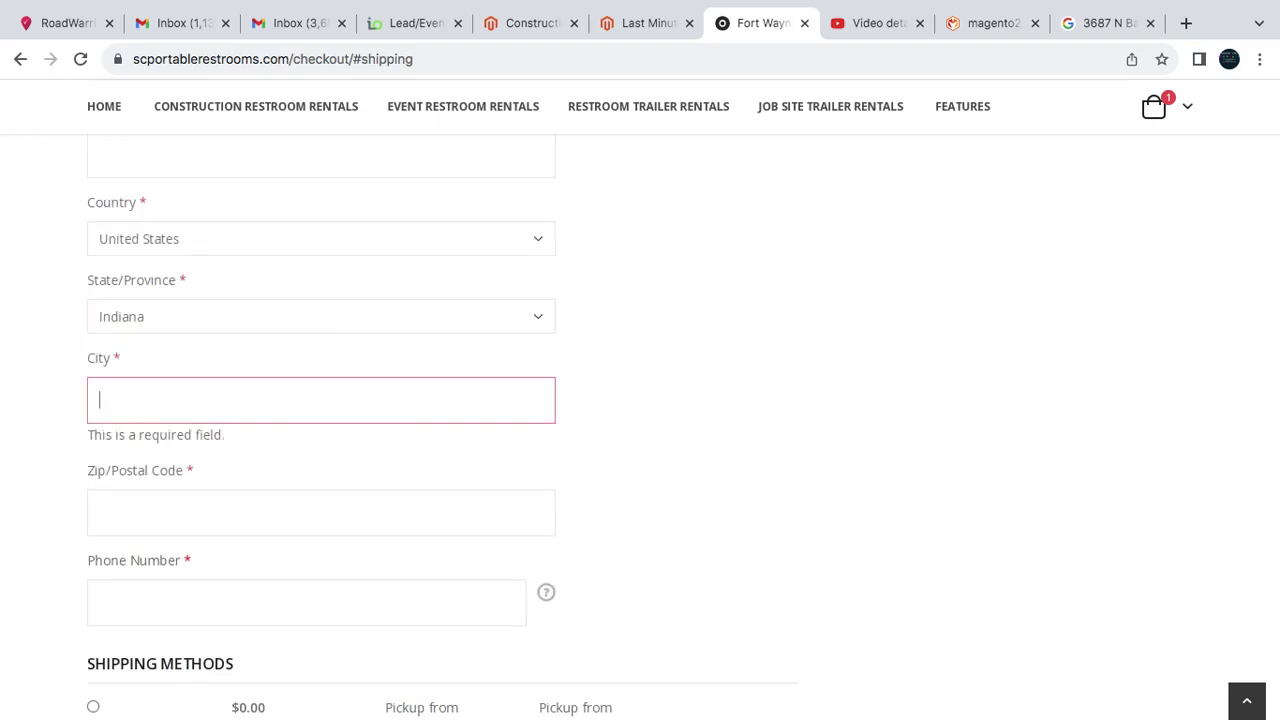
text(woodburn)
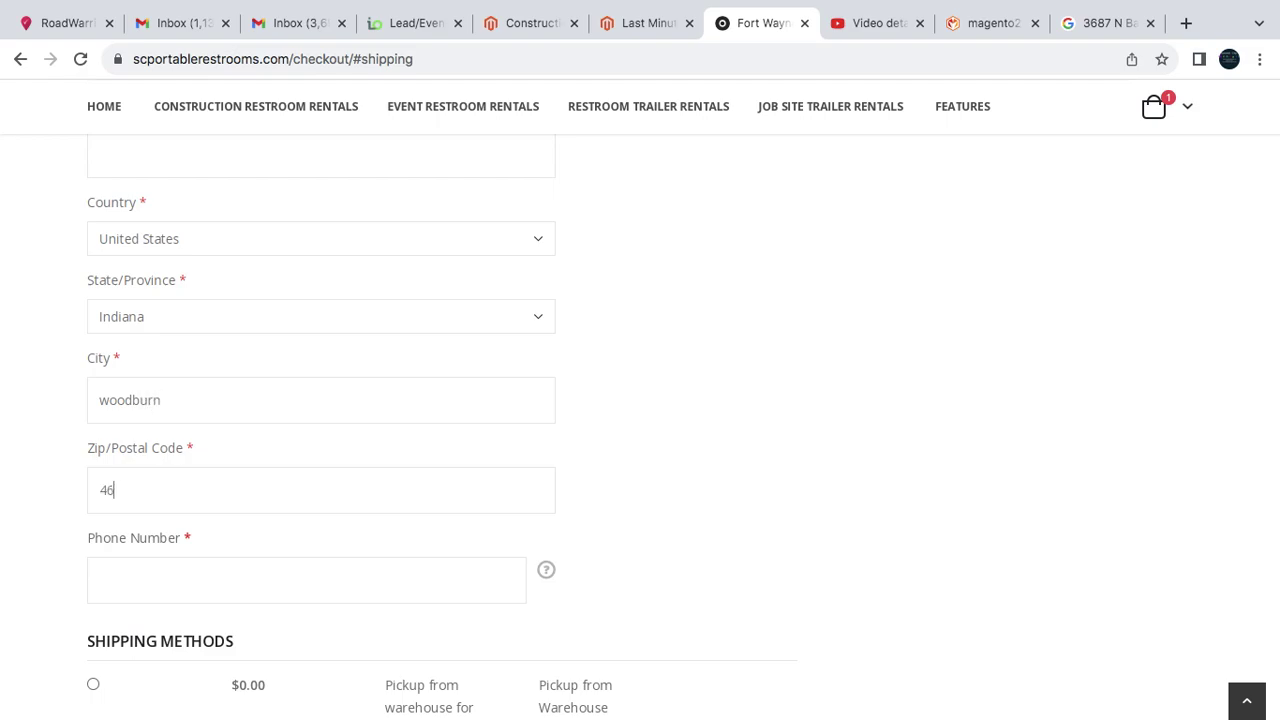
click(100, 580)
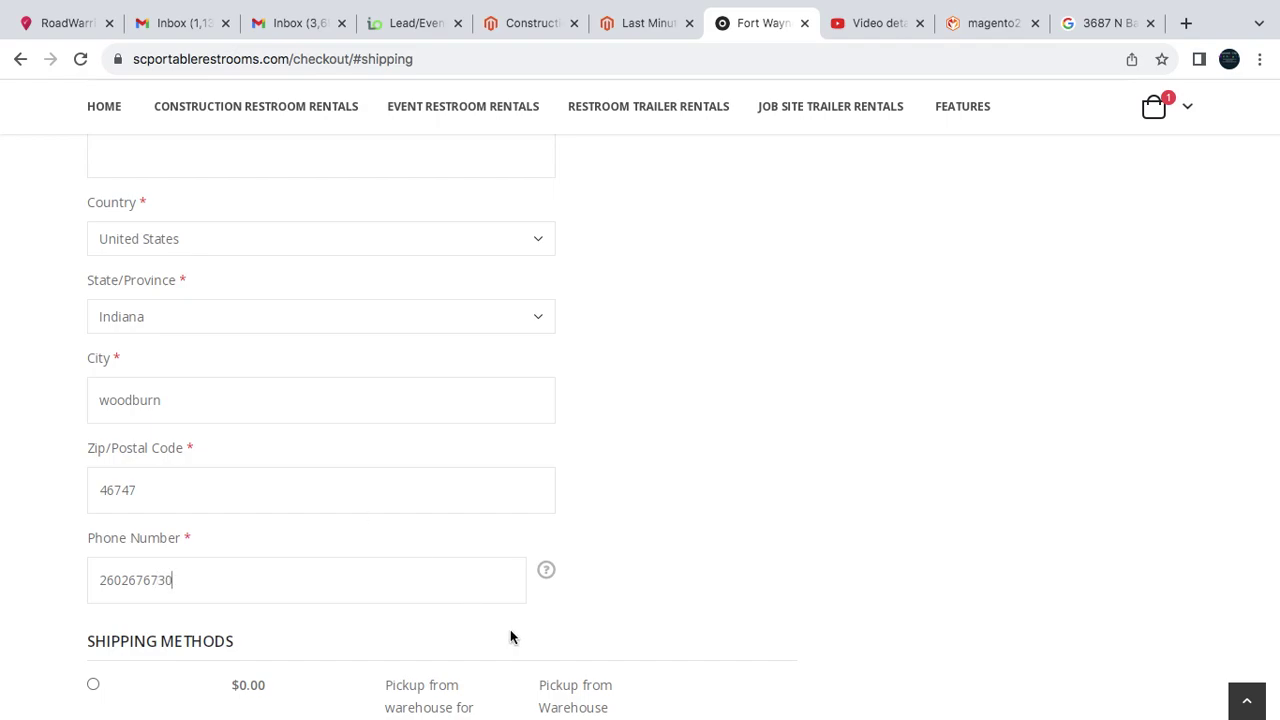
scroll(510, 637, down, 3)
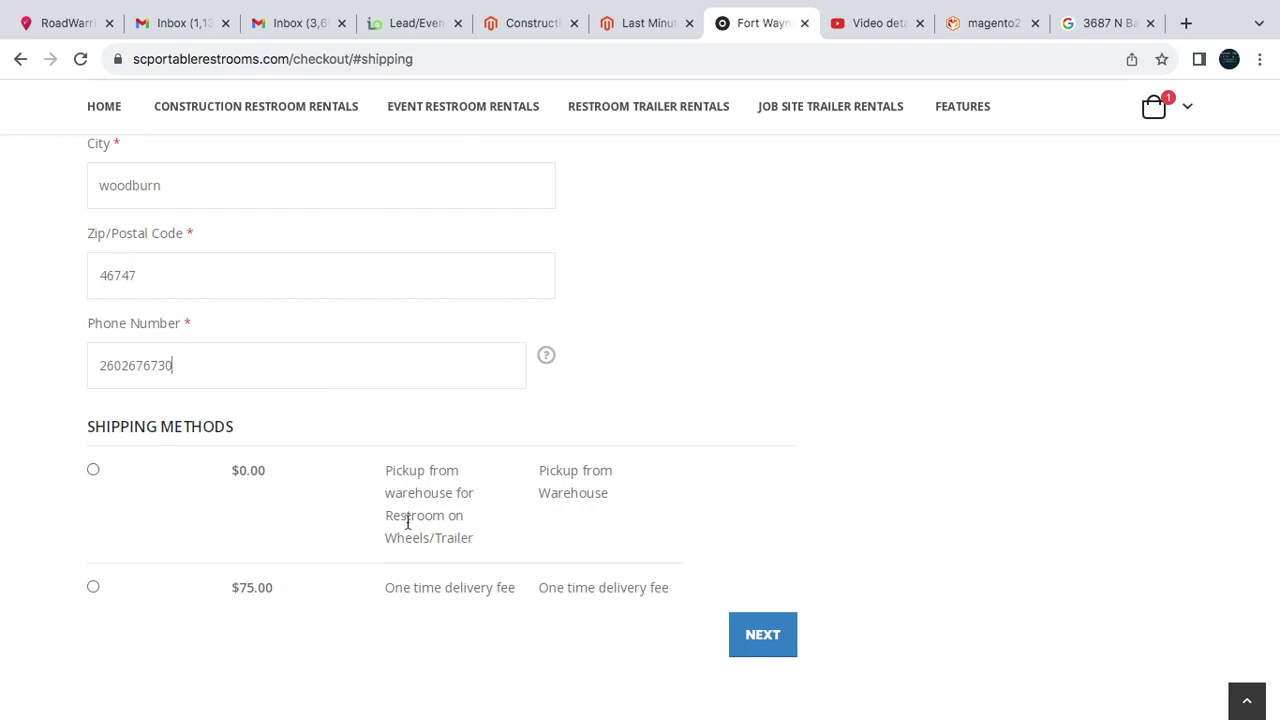
scroll(407, 520, down, 1)
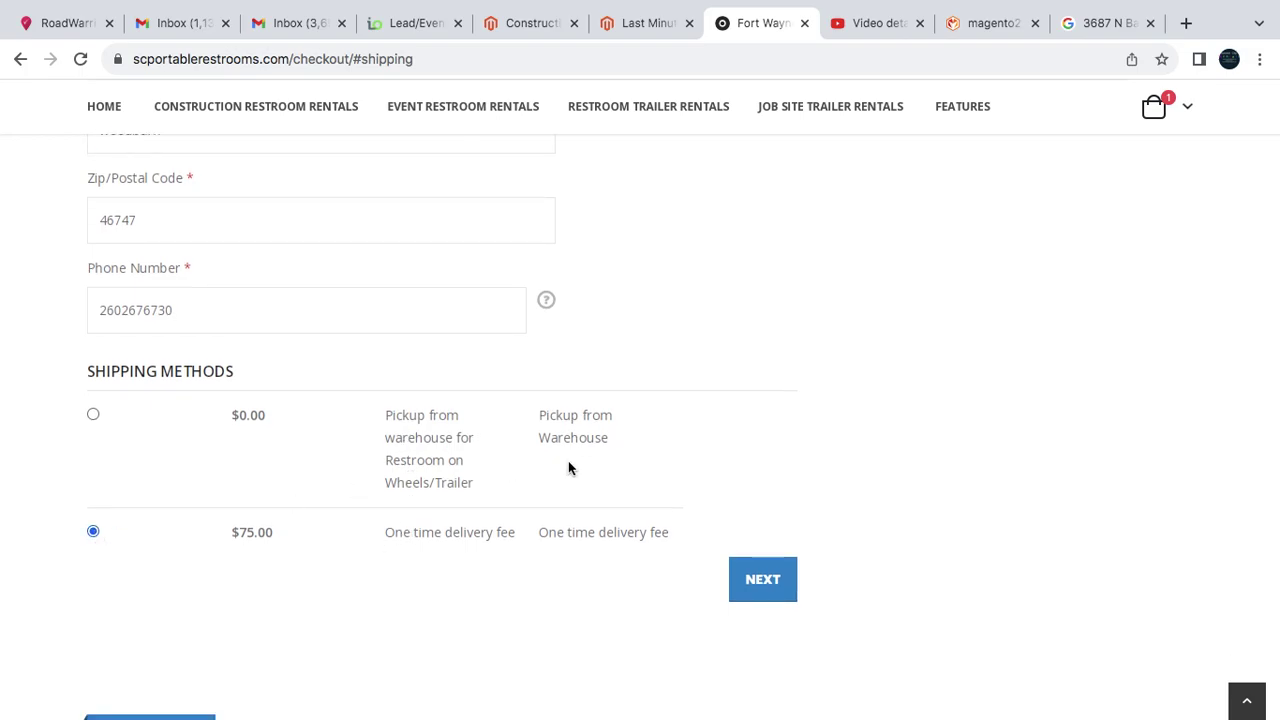
click(762, 580)
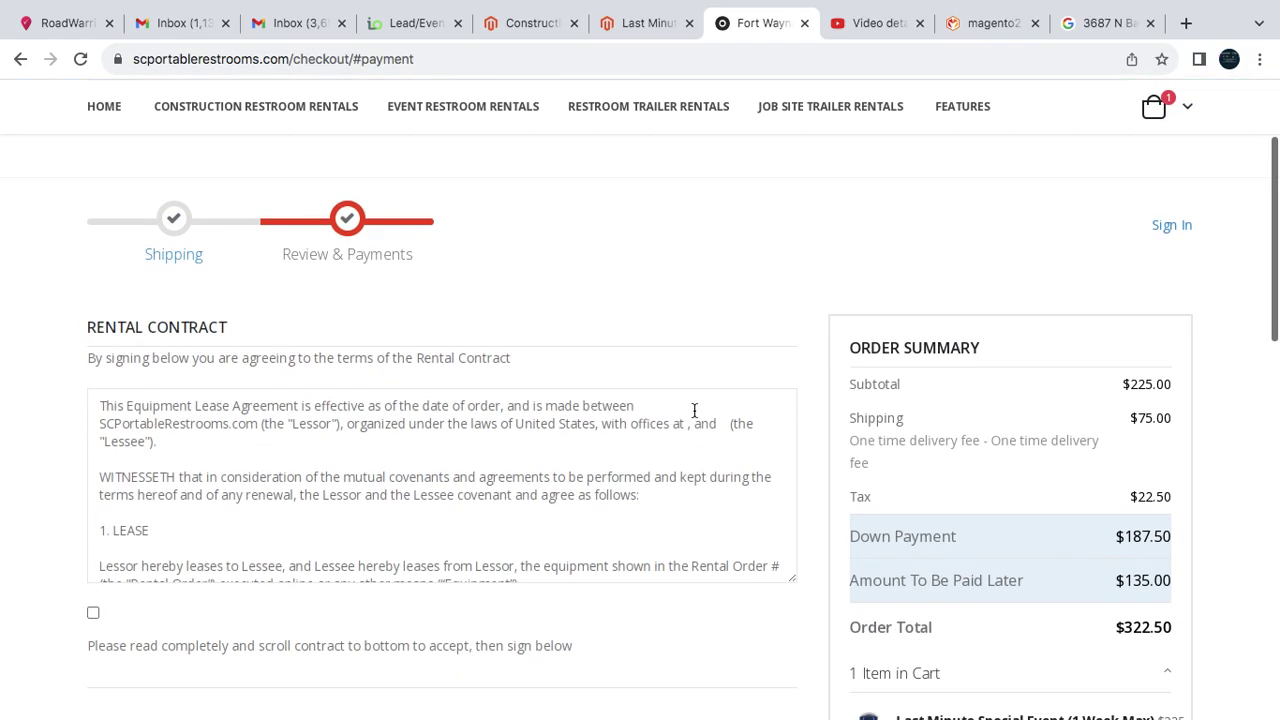
- Expand the cart item's delivery and date details and review the $322.50 order summary
scroll(694, 410, down, 2)
scroll(813, 342, down, 3)
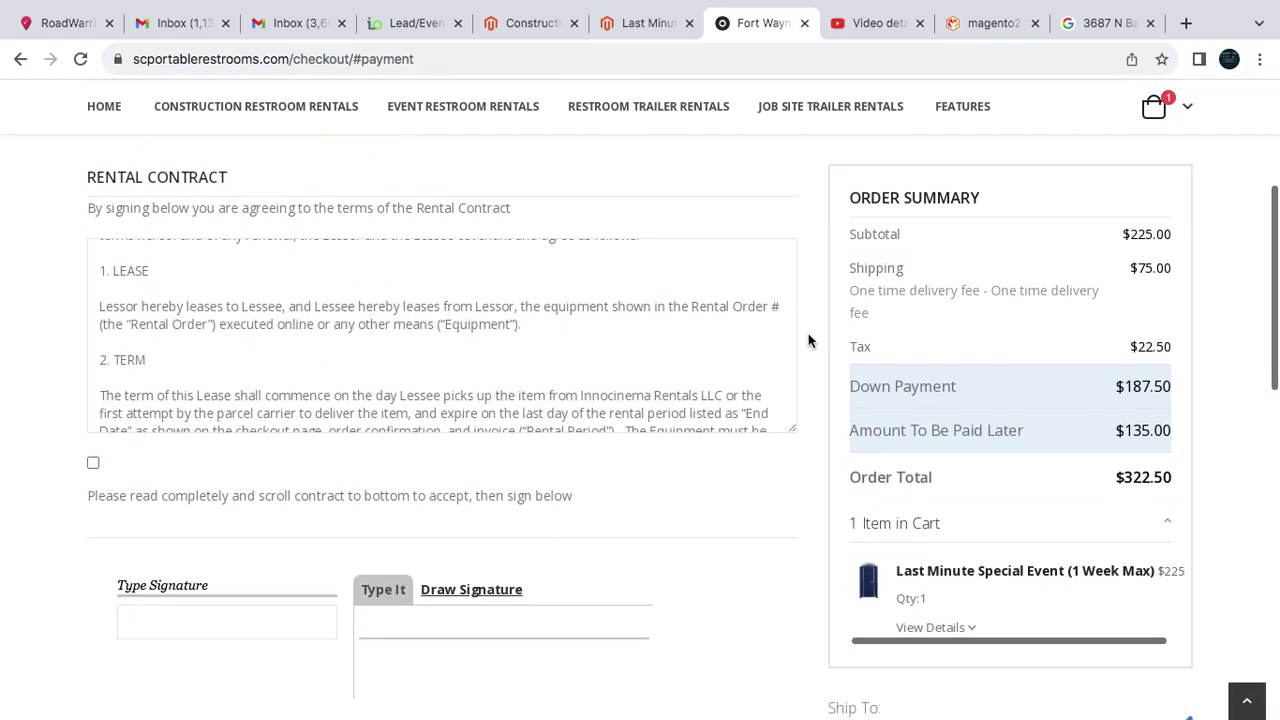
scroll(1022, 592, down, 1)
click(963, 524)
scroll(989, 531, down, 3)
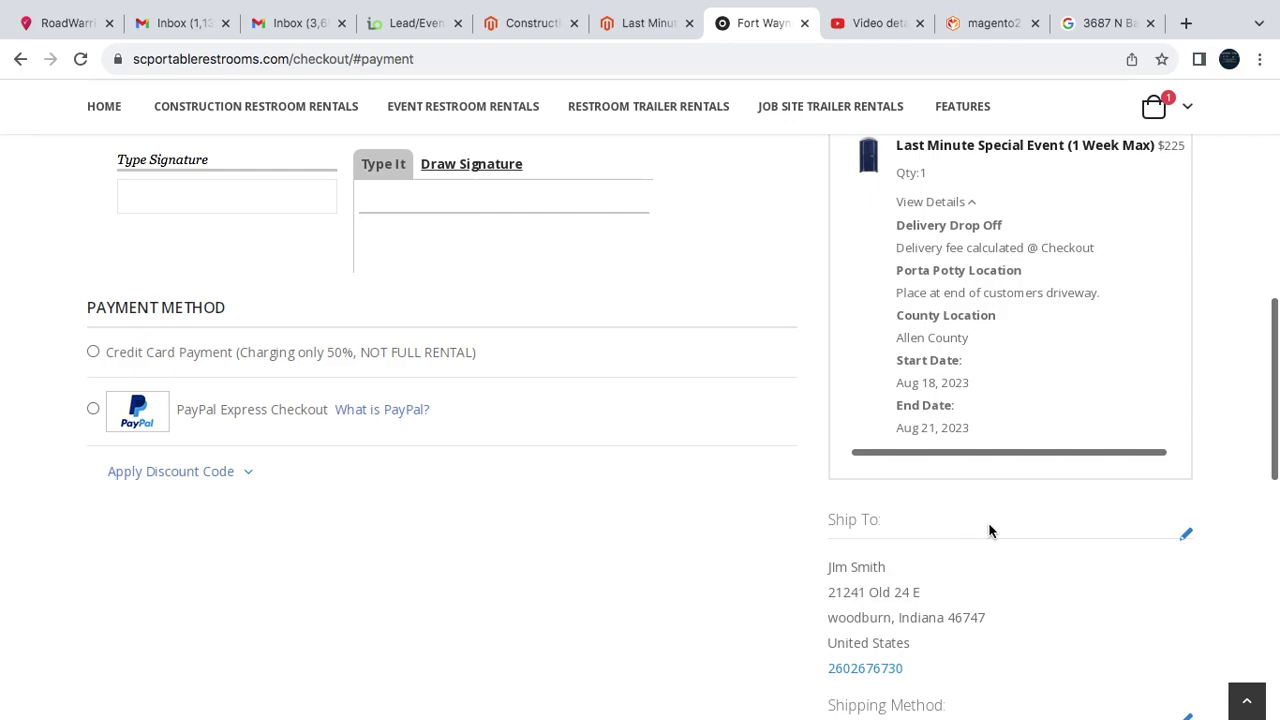
scroll(1035, 525, up, 2)
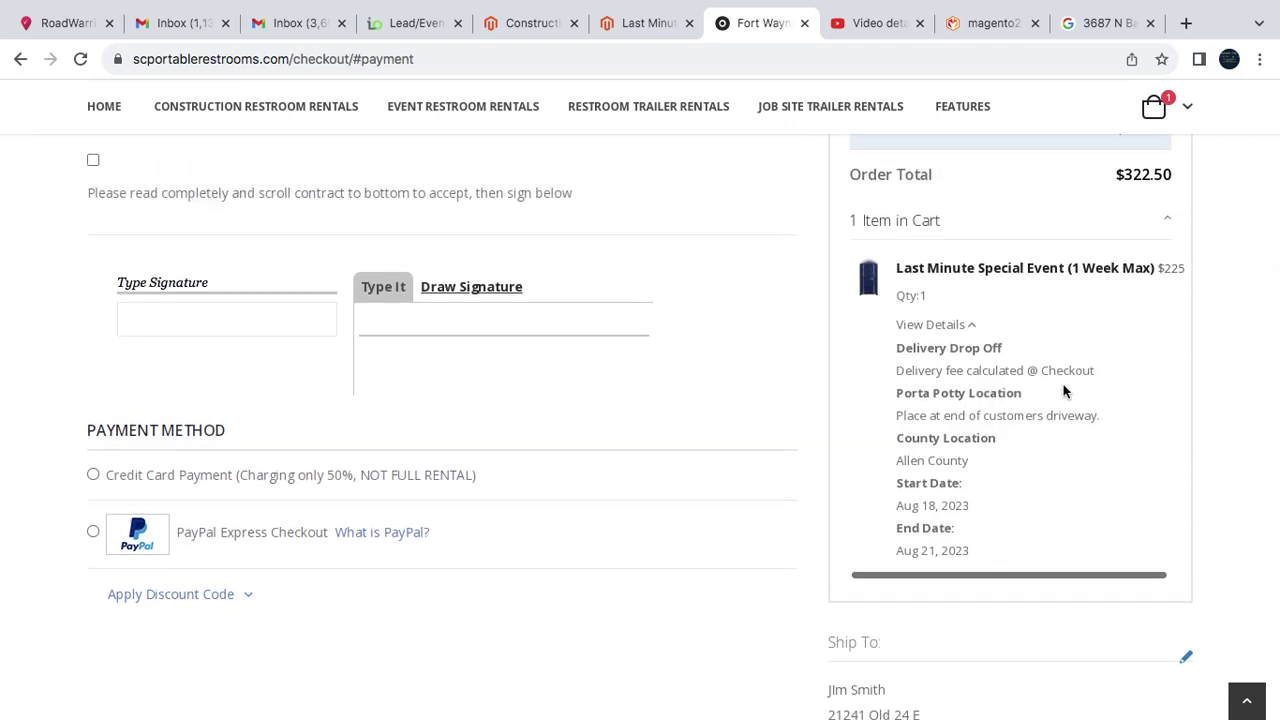
scroll(1064, 390, up, 3)
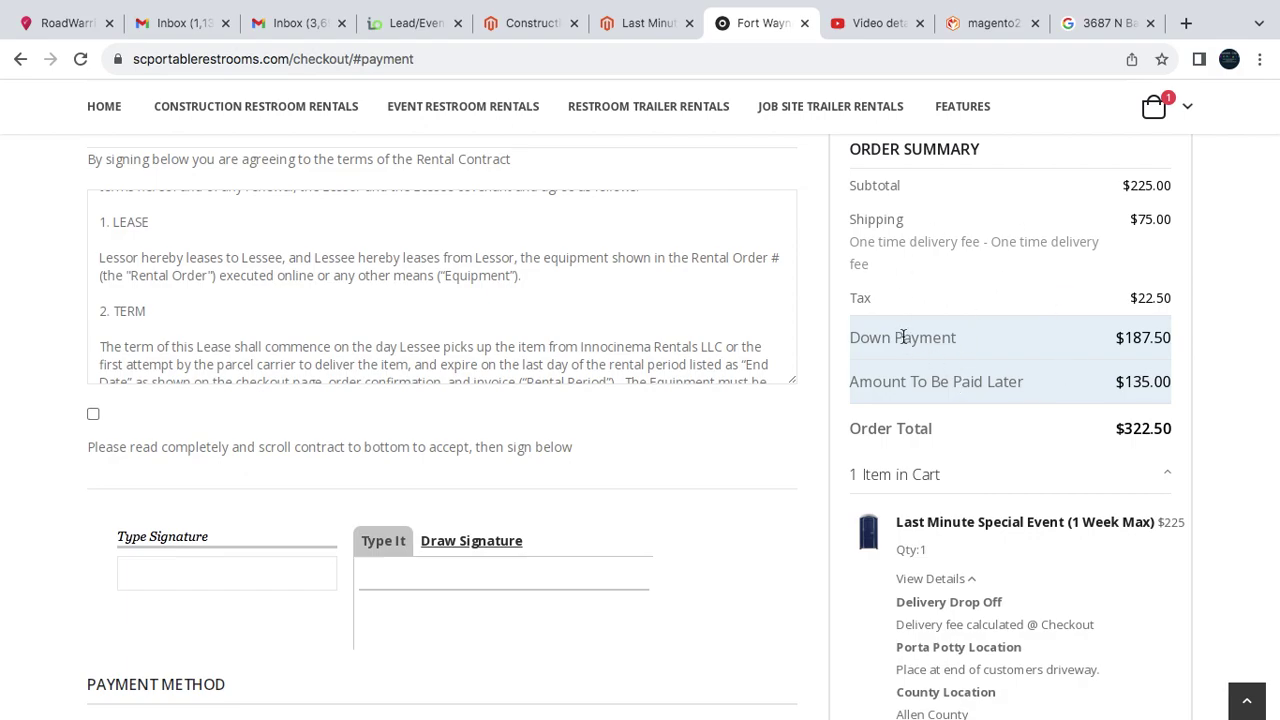
drag(903, 337, 1142, 336)
click(1150, 338)
scroll(1155, 340, up, 1)
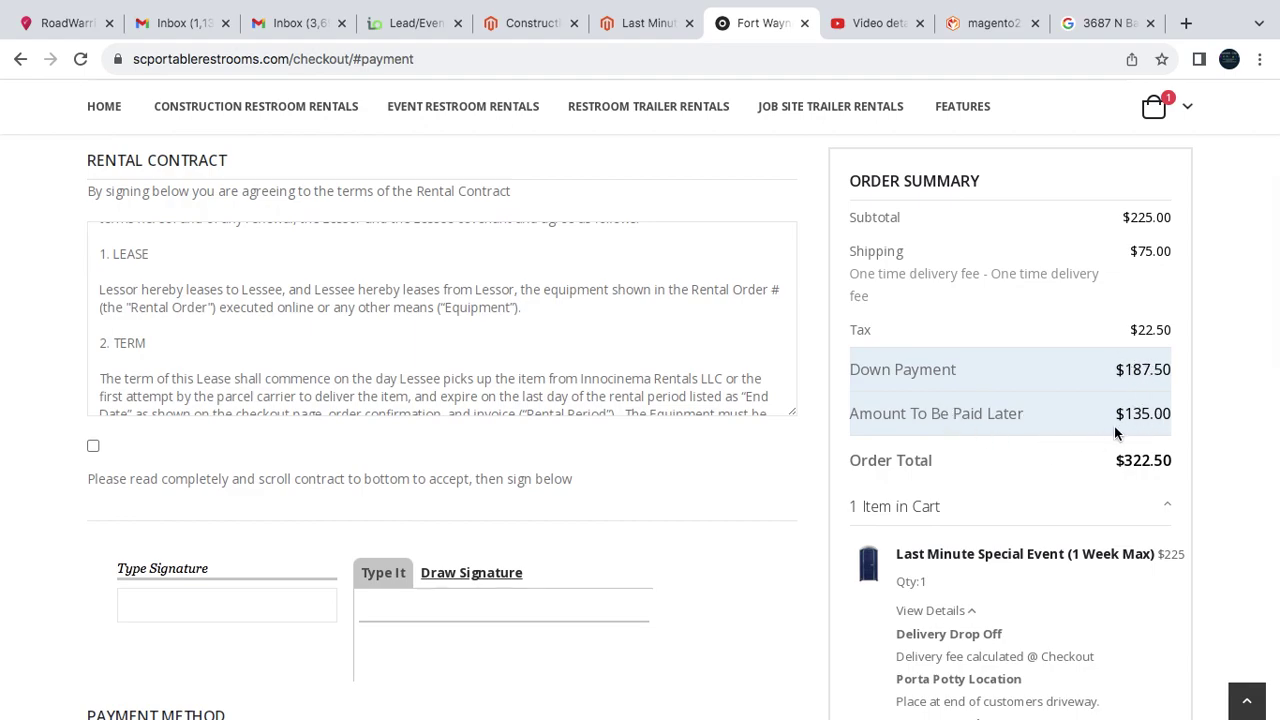
scroll(558, 483, down, 1)
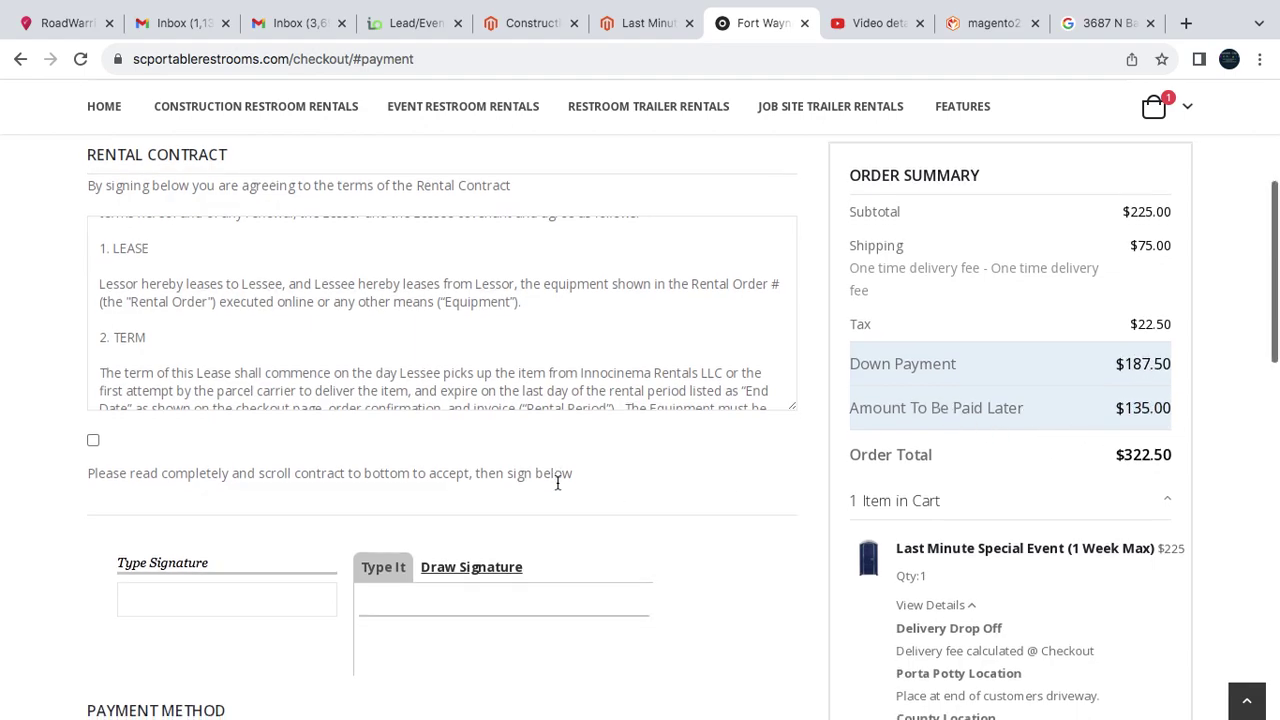
scroll(557, 485, down, 4)
- Select Credit Card Payment, keep billing same as shipping, and check the $187.50 down payment
click(318, 386)
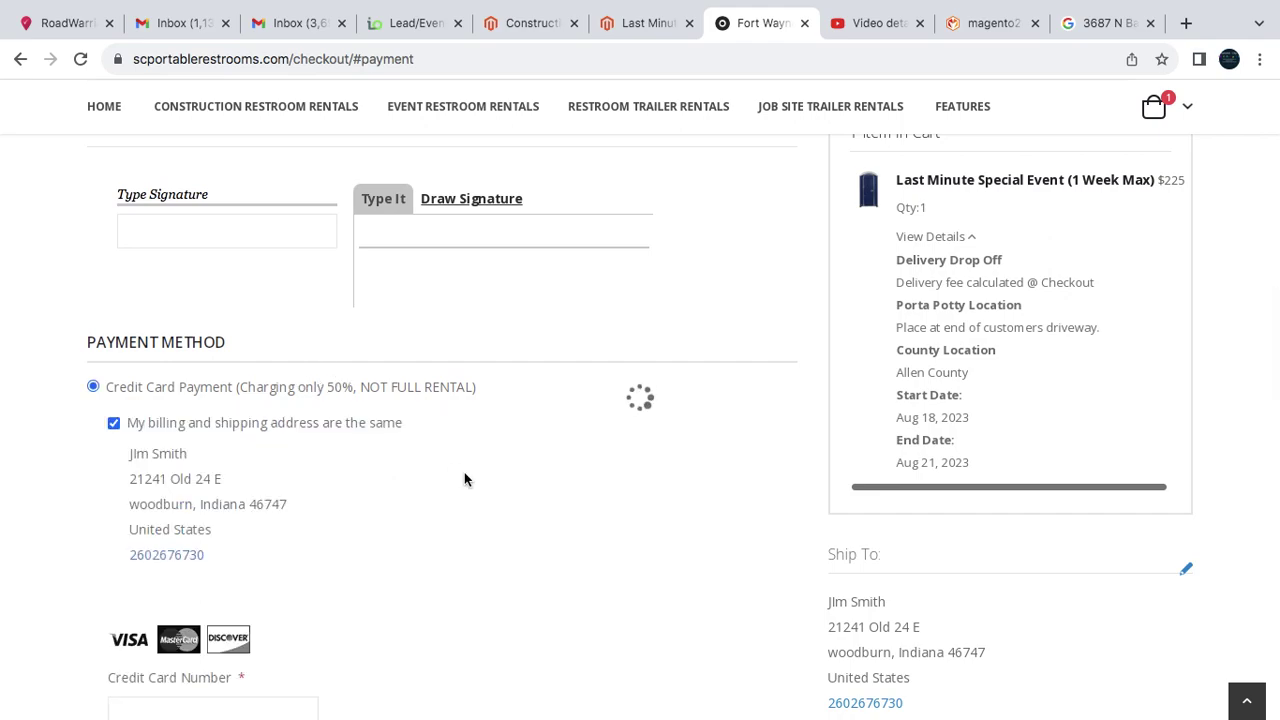
scroll(466, 483, down, 2)
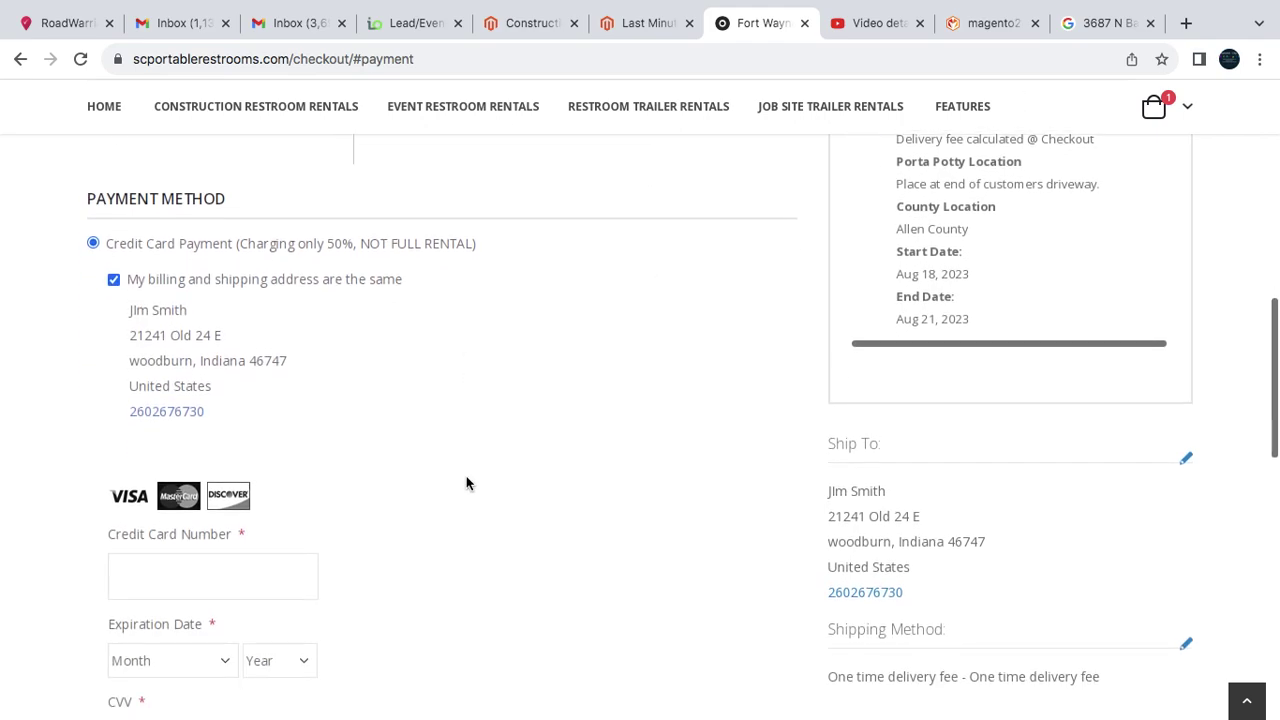
click(112, 274)
click(112, 274)
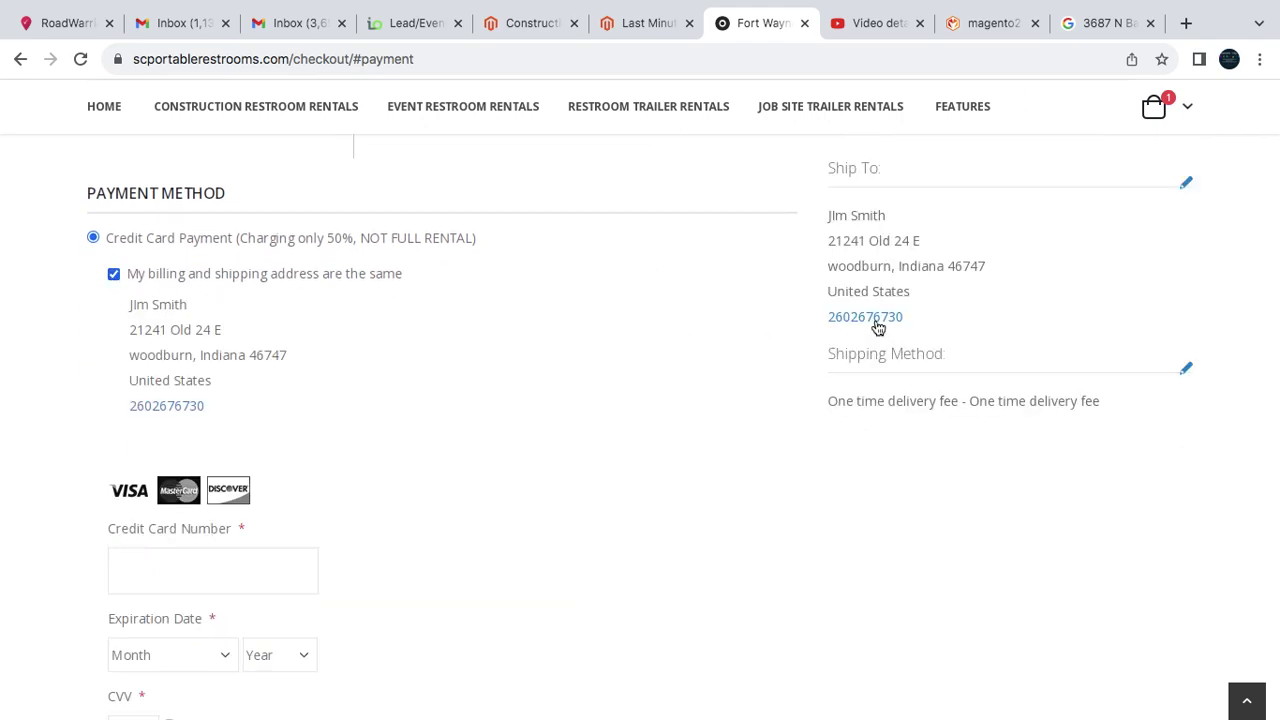
scroll(741, 441, down, 3)
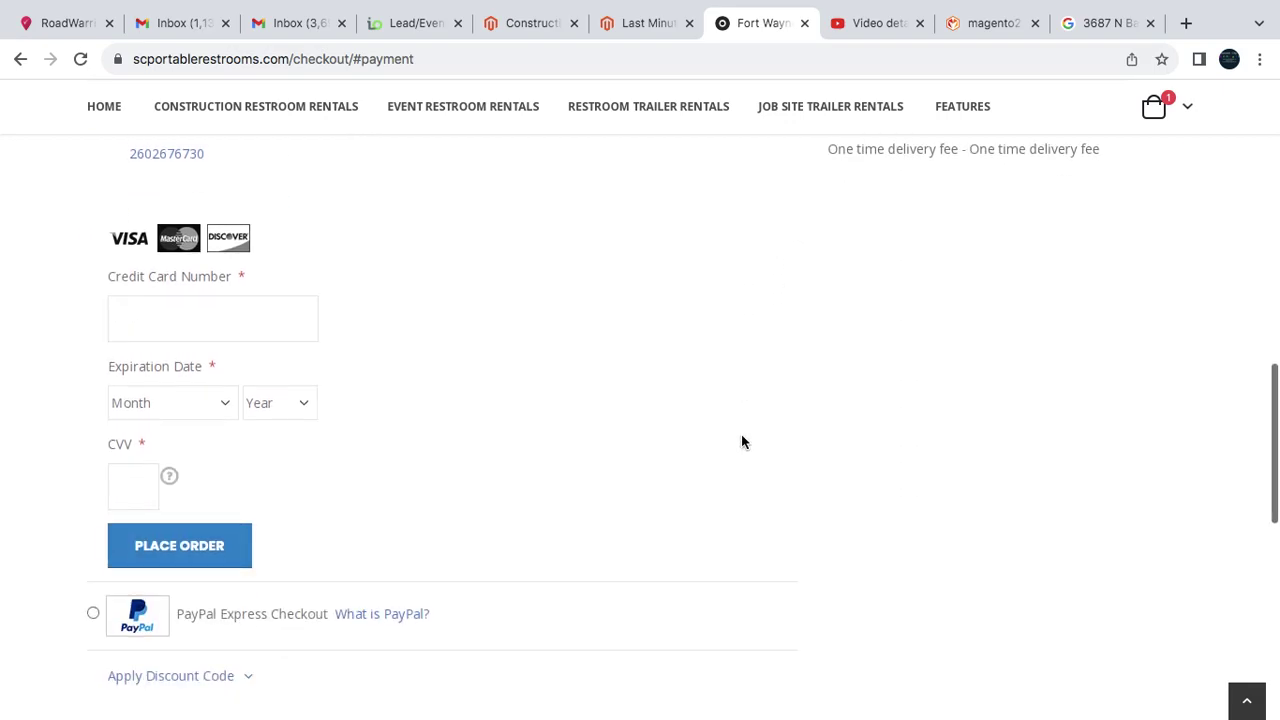
scroll(787, 392, up, 6)
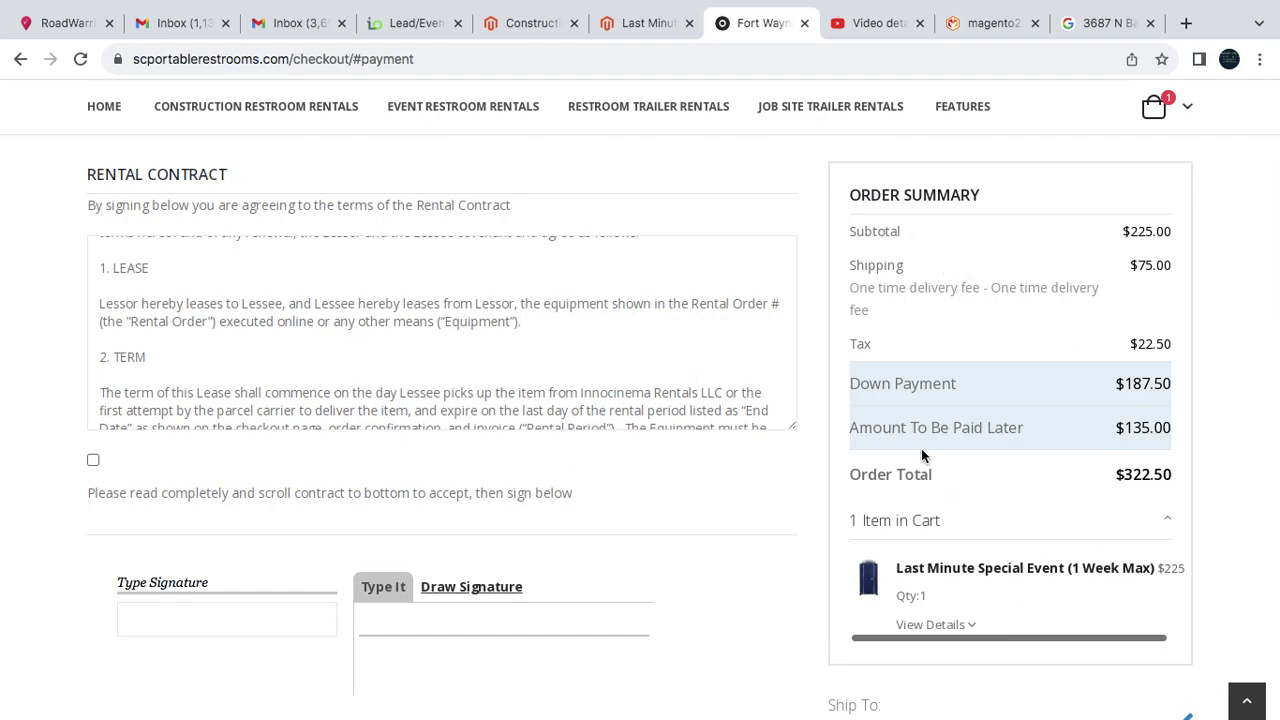
drag(1117, 388, 1172, 388)
click(1021, 397)
scroll(887, 402, down, 3)
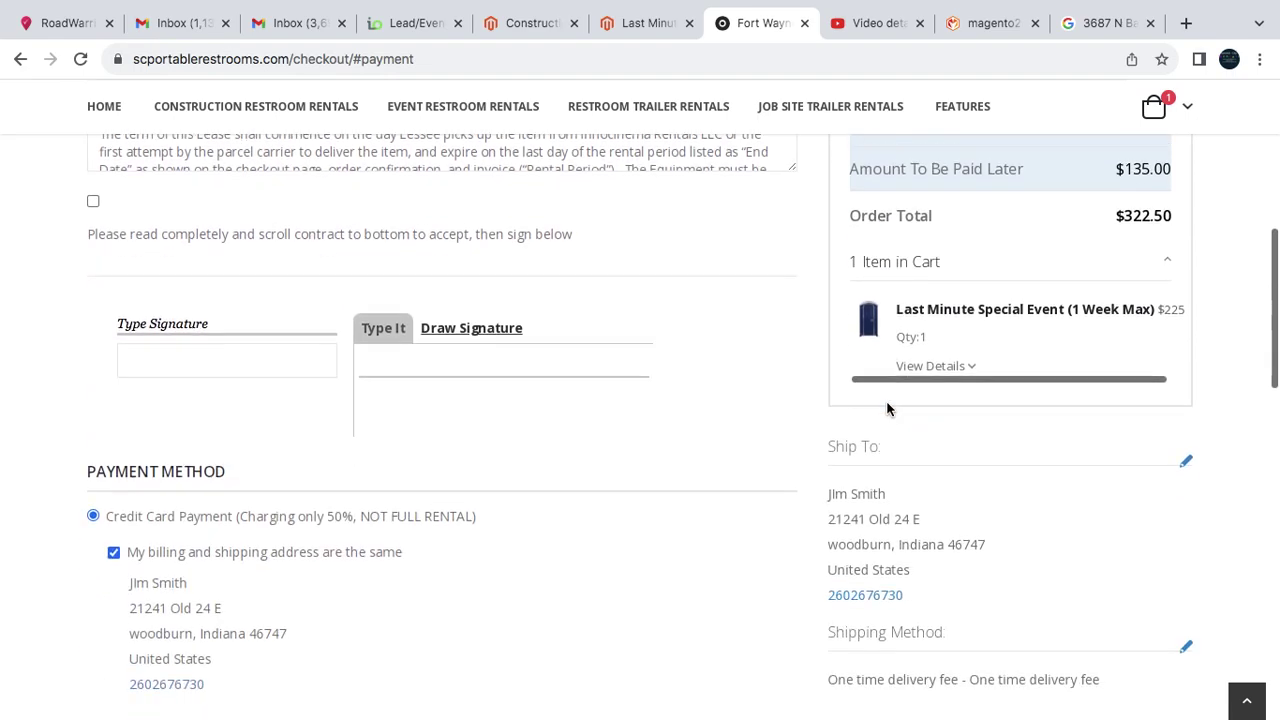
scroll(732, 437, up, 3)
scroll(921, 403, up, 2)
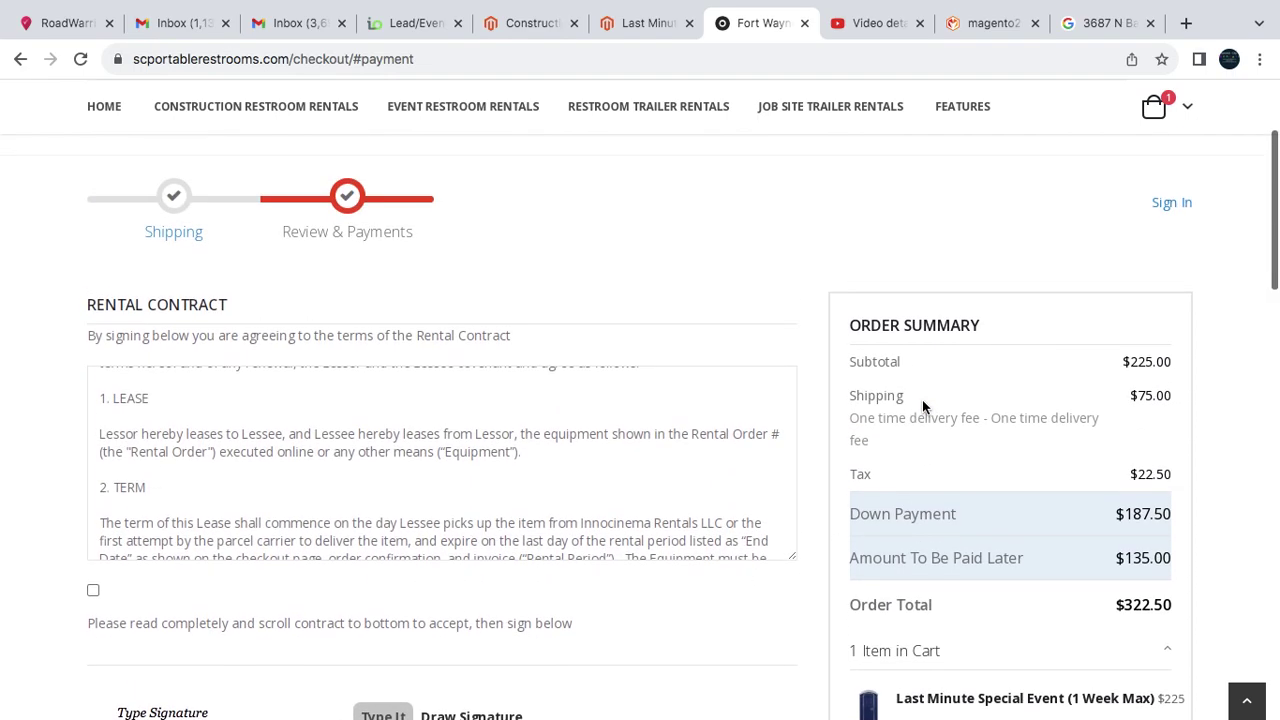
scroll(858, 494, down, 5)
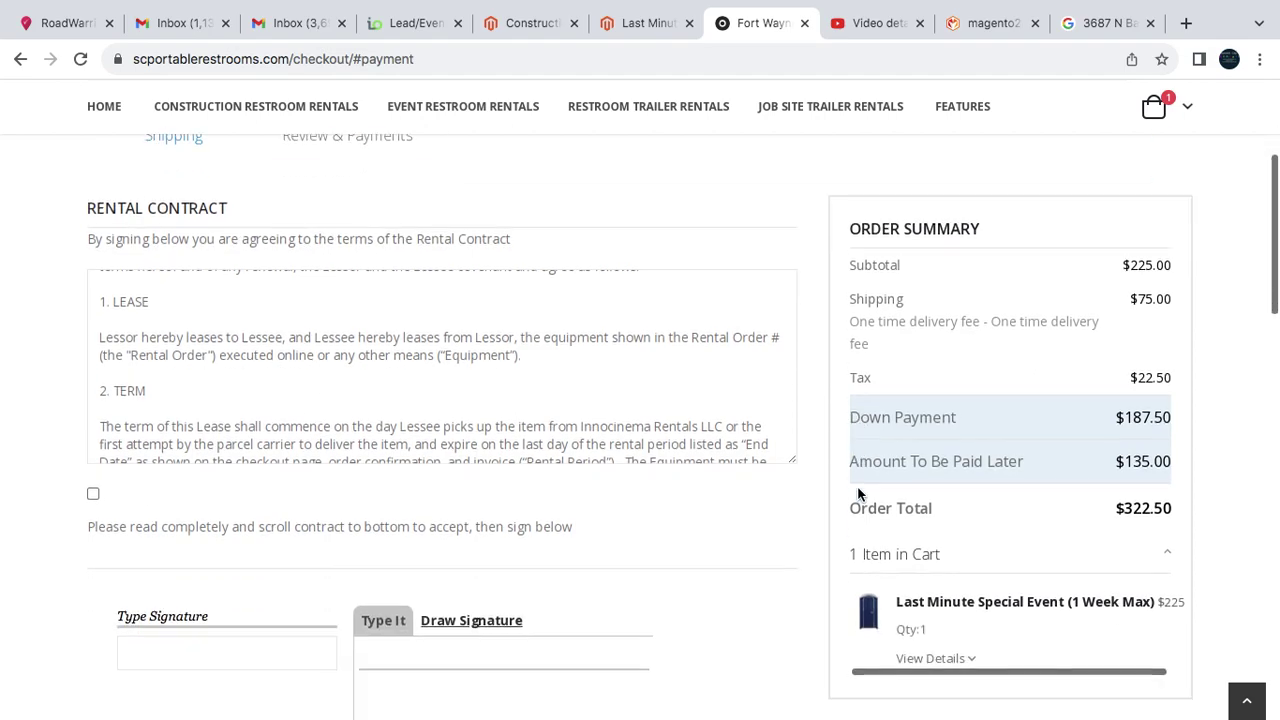
scroll(858, 494, up, 3)
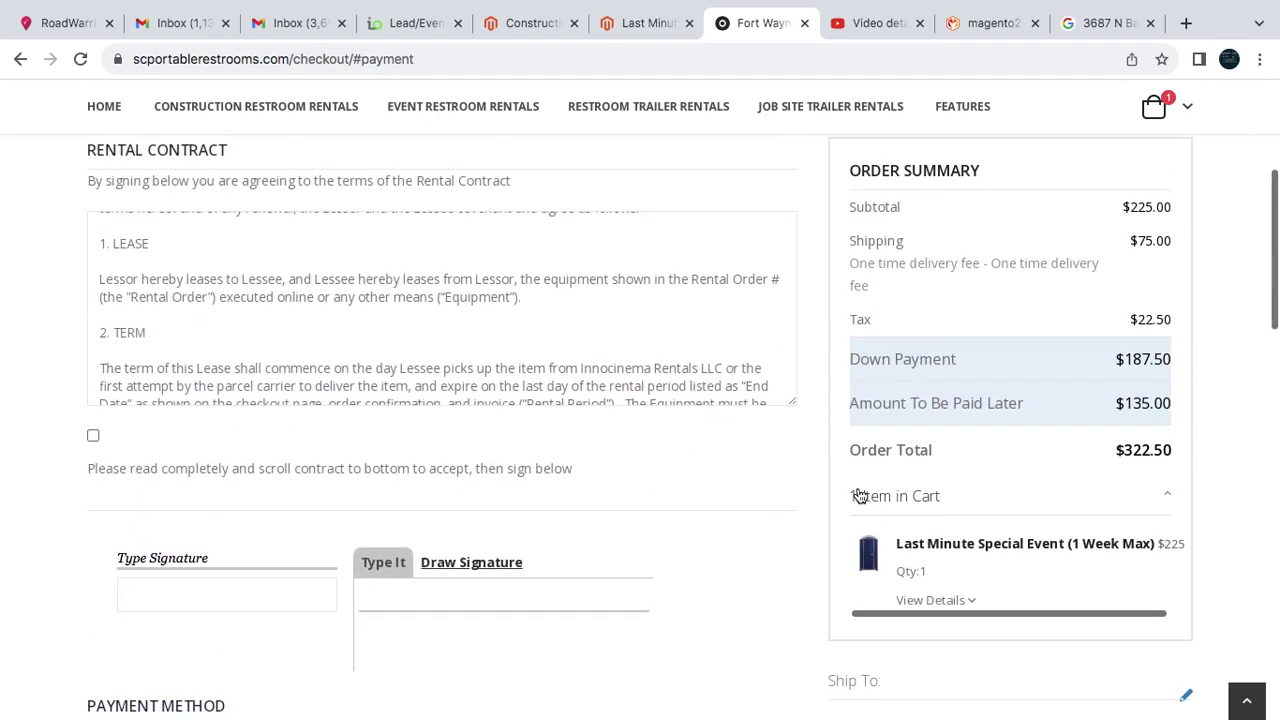
scroll(858, 494, up, 3)
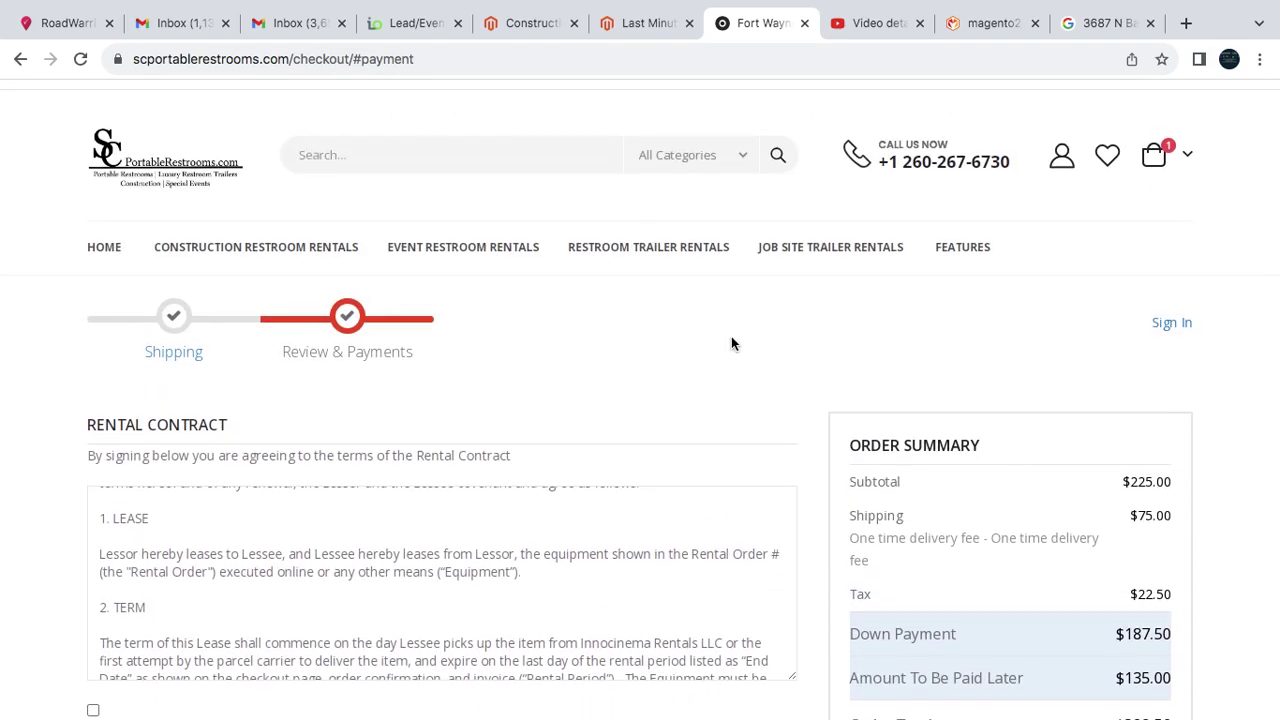
scroll(732, 343, down, 2)
scroll(732, 343, up, 2)
scroll(1066, 369, down, 1)
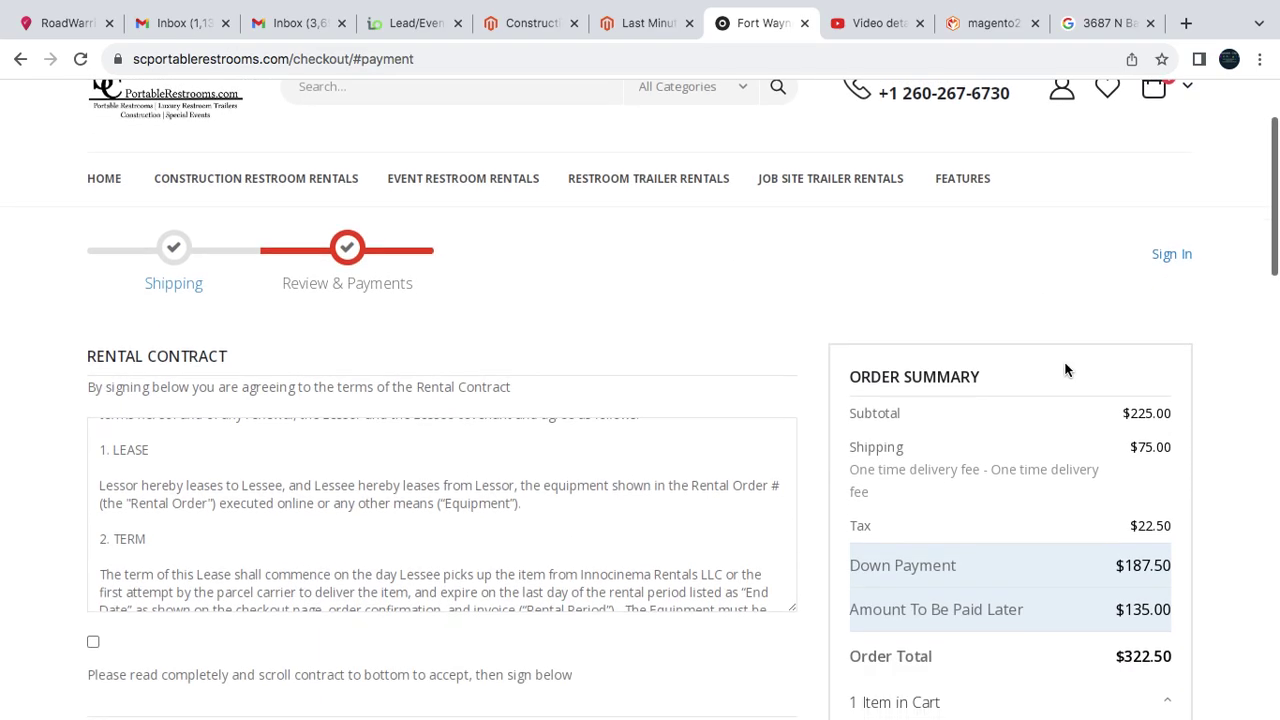
scroll(1066, 369, up, 2)
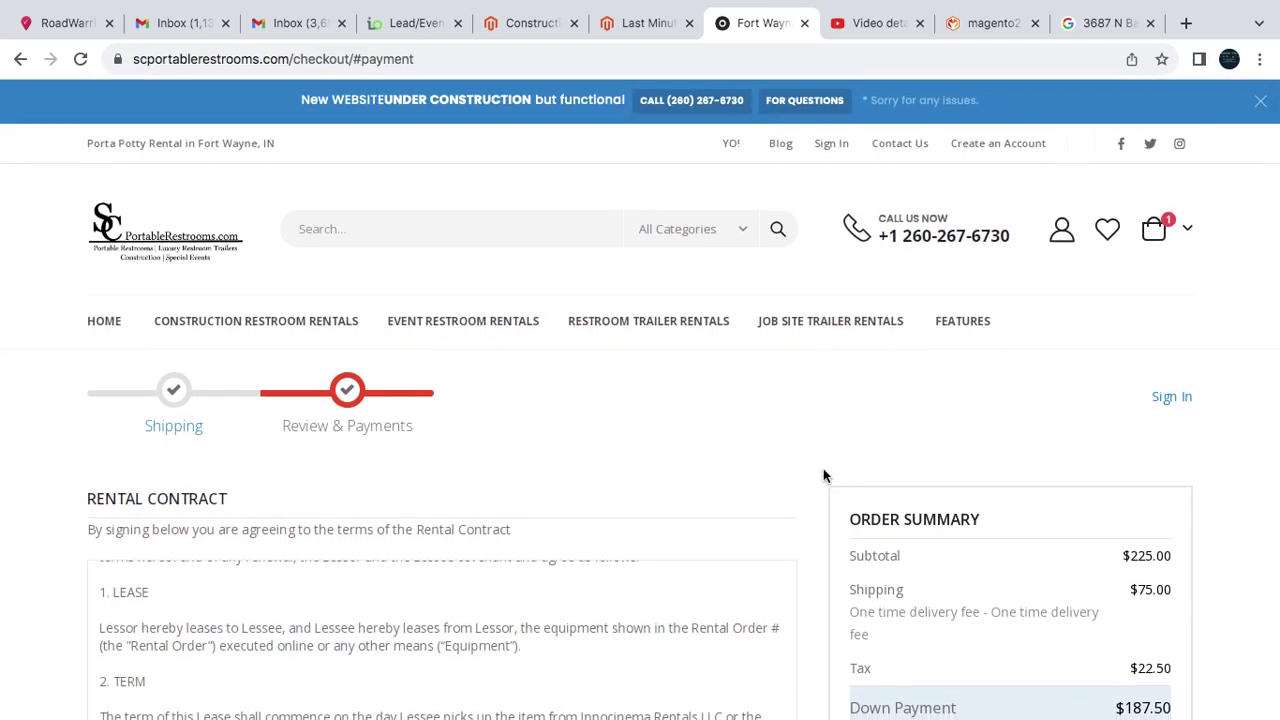
mouse_move(925, 12)
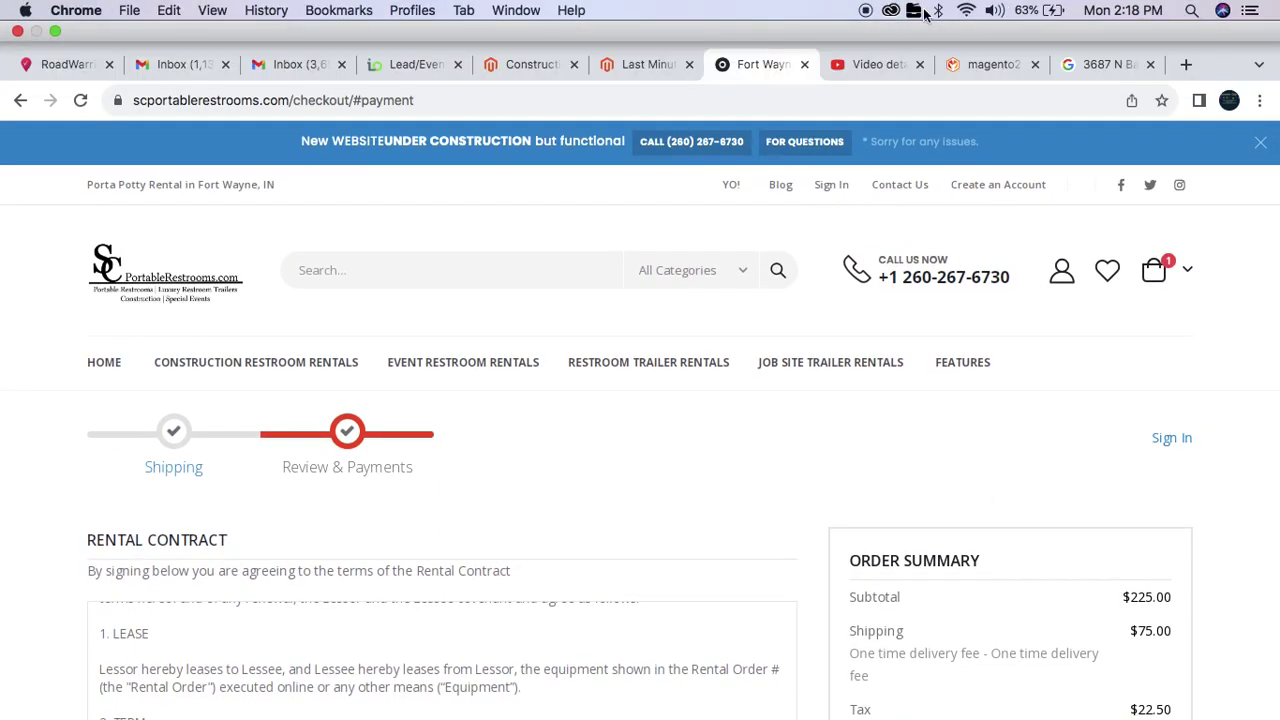